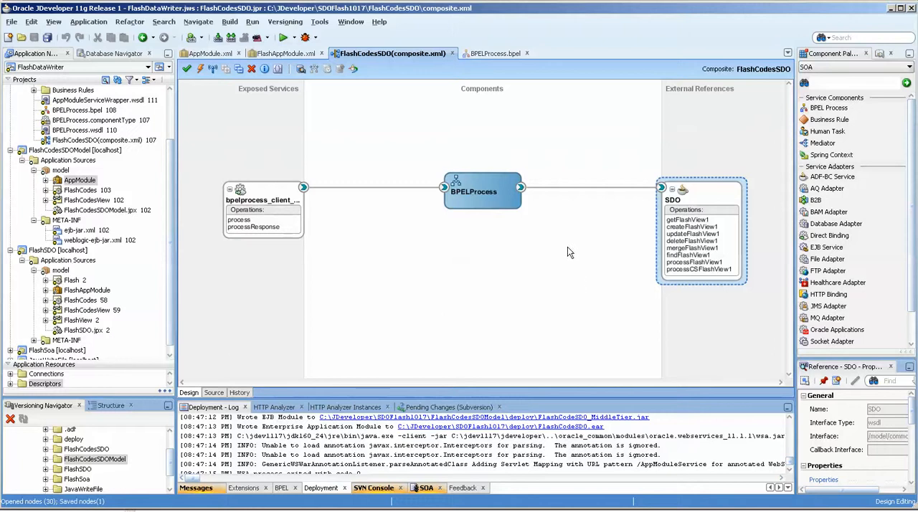
# Examine the SDO reference's operations in the FlashCodesSDO composite, open BPELProcess and select its InvokeSDO activity.
pyautogui.moveTo(699, 249)
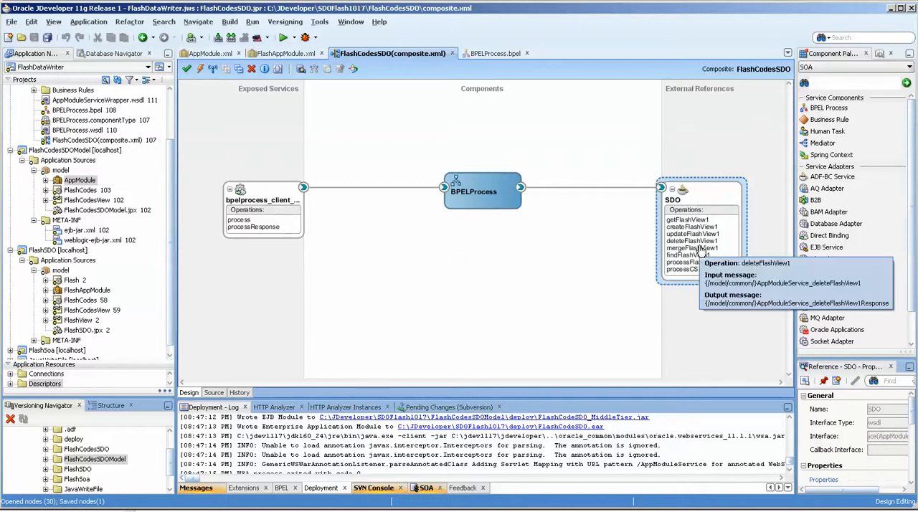
pyautogui.click(815, 179)
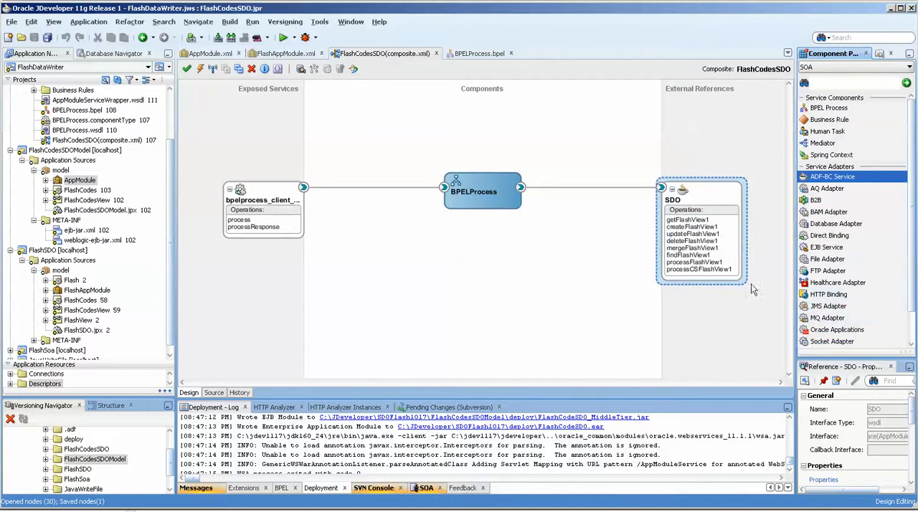
pyautogui.doubleClick(506, 199)
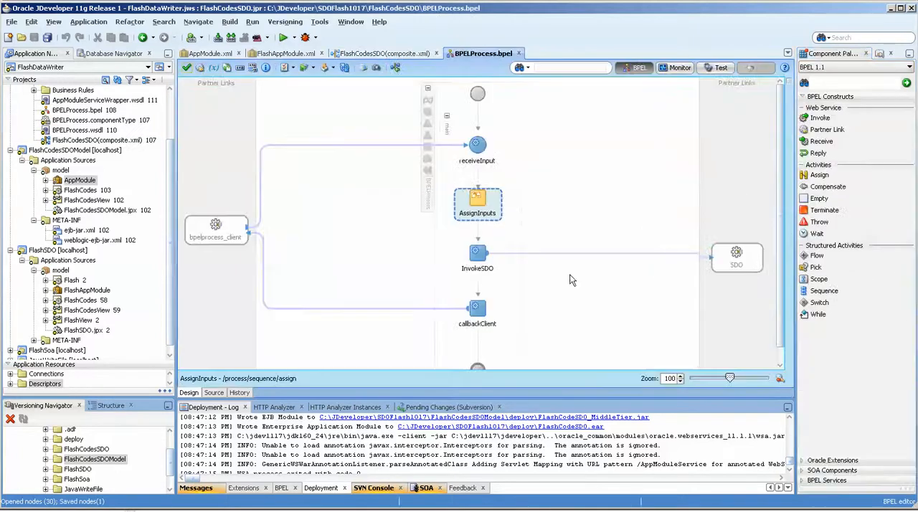
pyautogui.click(487, 258)
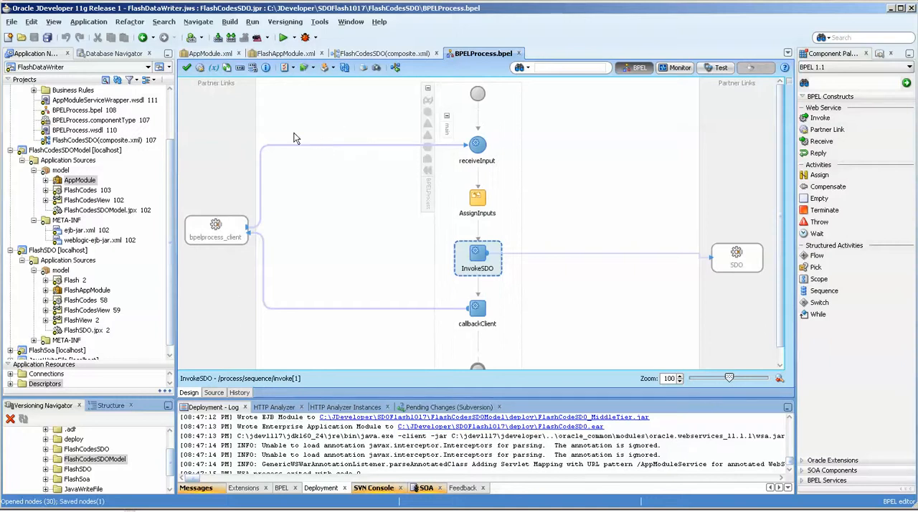
# Review the basic operations published for the FlashCodesView1 view instance in AppModule's service interface.
pyautogui.click(215, 56)
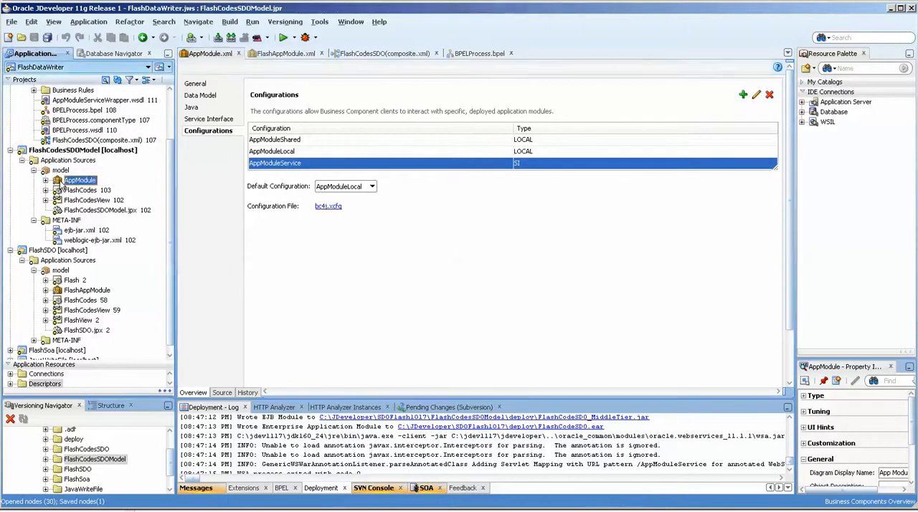
pyautogui.click(208, 118)
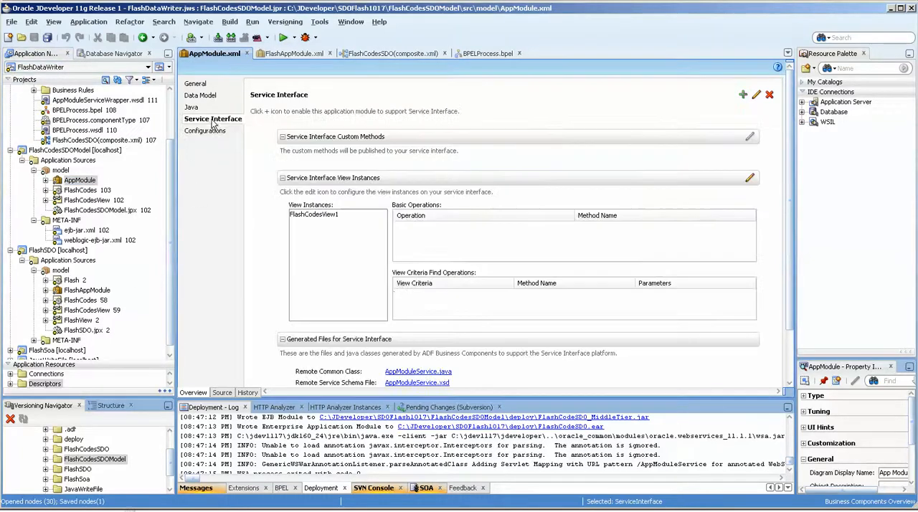
pyautogui.click(324, 214)
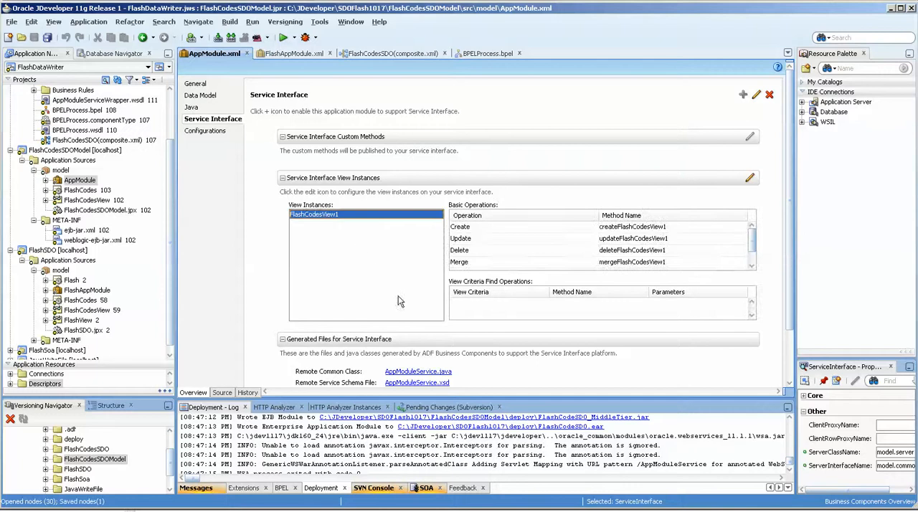
pyautogui.scroll(-1, 746, 255)
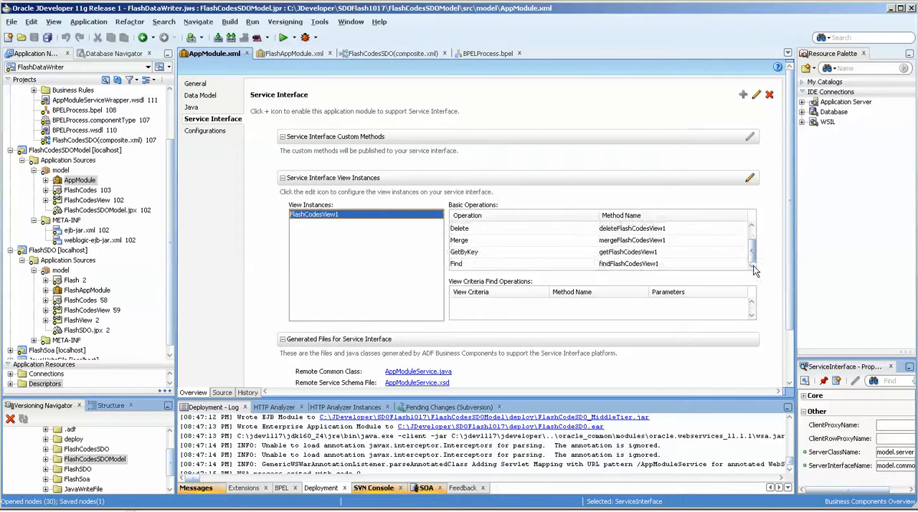
pyautogui.scroll(1, 746, 254)
pyautogui.click(499, 227)
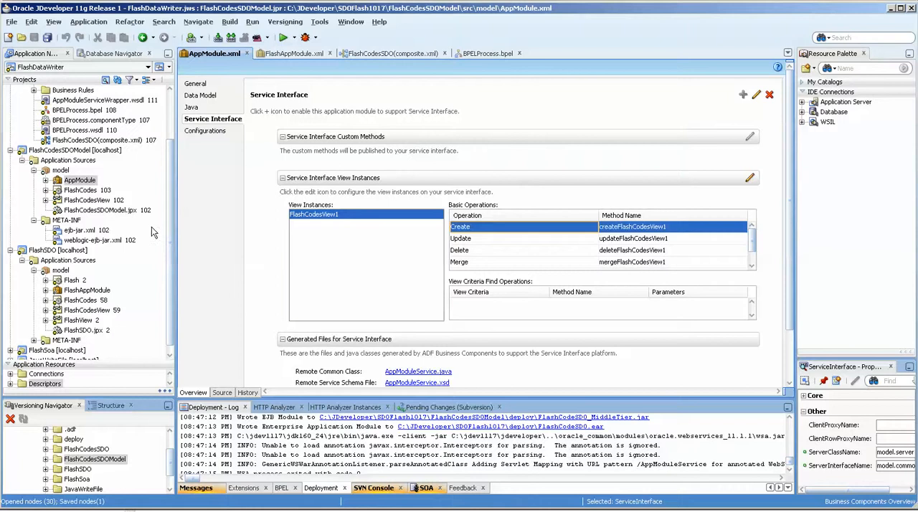
# Open AppModule's AppModuleService configuration and examine its JDBC datasource name.
pyautogui.click(205, 130)
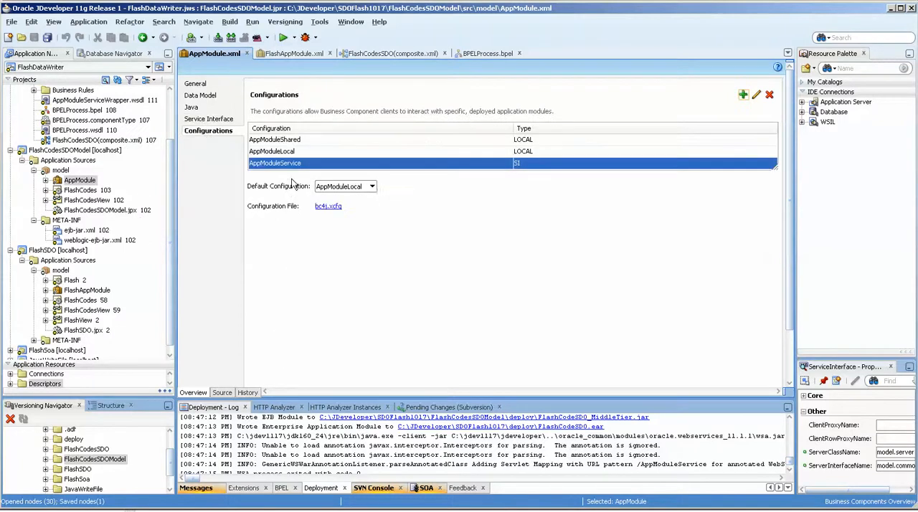
pyautogui.doubleClick(416, 164)
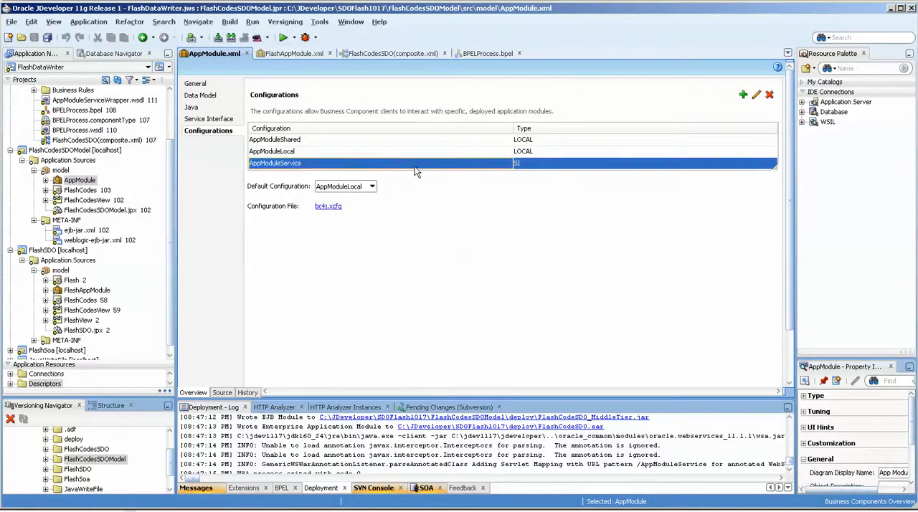
pyautogui.moveTo(549, 266); pyautogui.dragTo(467, 265)
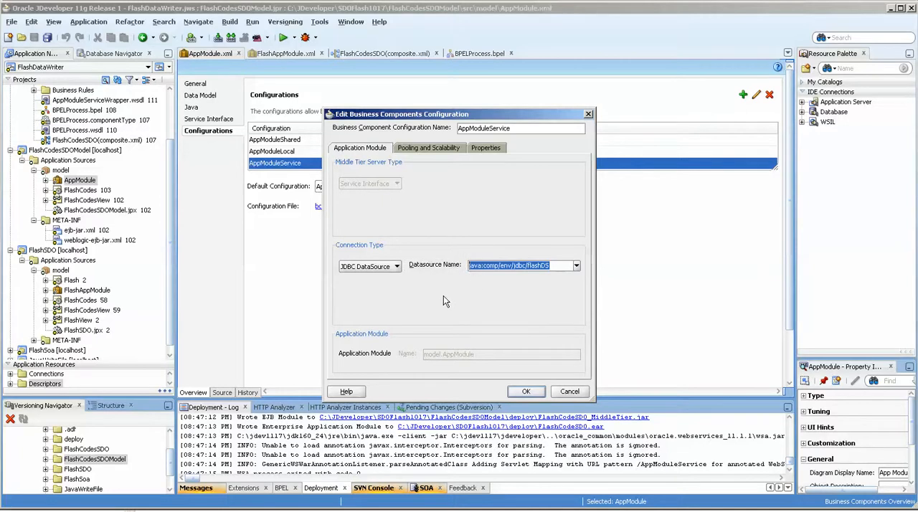
pyautogui.click(512, 267)
pyautogui.moveTo(533, 266); pyautogui.dragTo(467, 265)
pyautogui.moveTo(550, 265); pyautogui.dragTo(437, 264)
pyautogui.moveTo(553, 266); pyautogui.dragTo(515, 264)
# Switch to the WebLogic console in Internet Explorer and compare the JNDI names of the flash and flashDSLLR data sources.
pyautogui.click(221, 510)
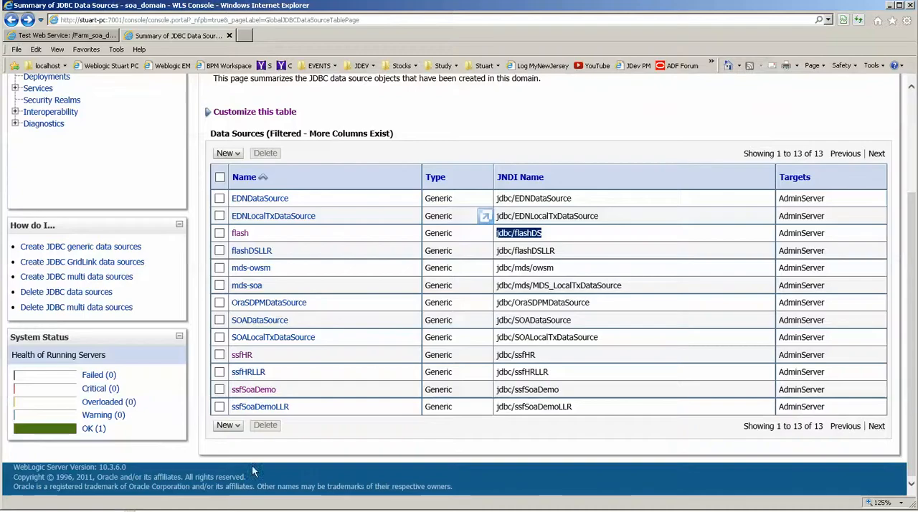
pyautogui.click(563, 228)
pyautogui.moveTo(543, 233); pyautogui.dragTo(497, 233)
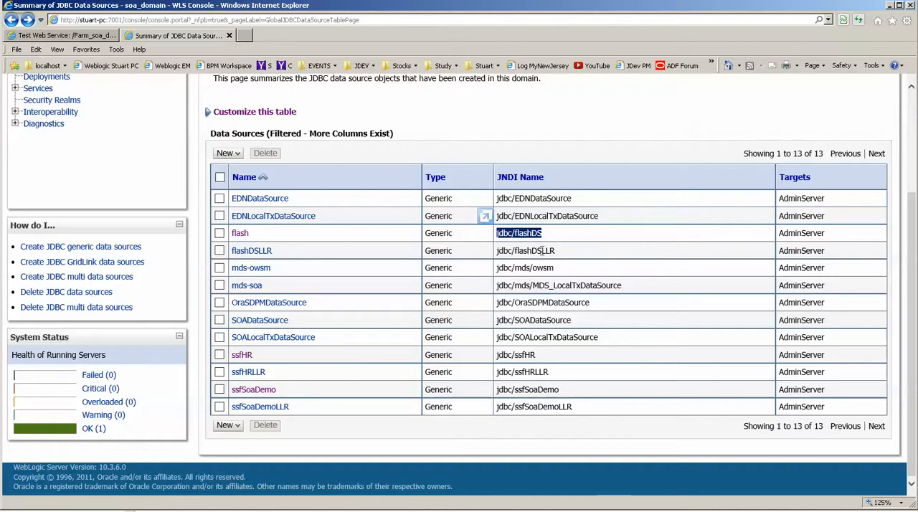
pyautogui.moveTo(557, 251); pyautogui.dragTo(496, 250)
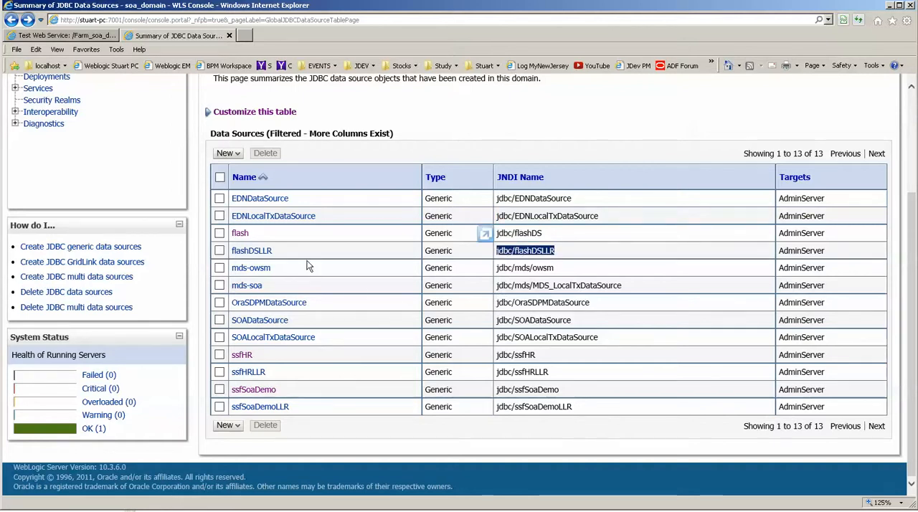
# Open the flashDSLLR data source and examine its transaction settings for global transactions and Logging Last Resource.
pyautogui.click(270, 253)
pyautogui.scroll(-3, 588, 355)
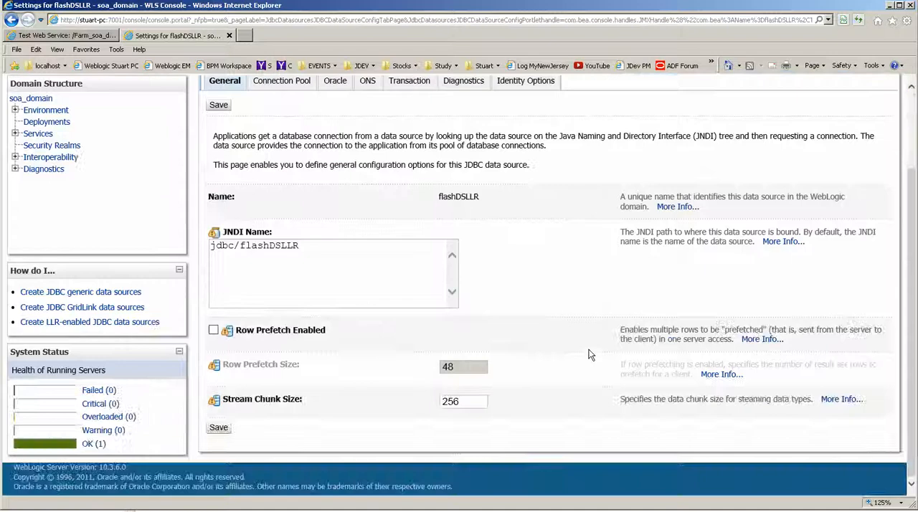
pyautogui.scroll(3, 588, 355)
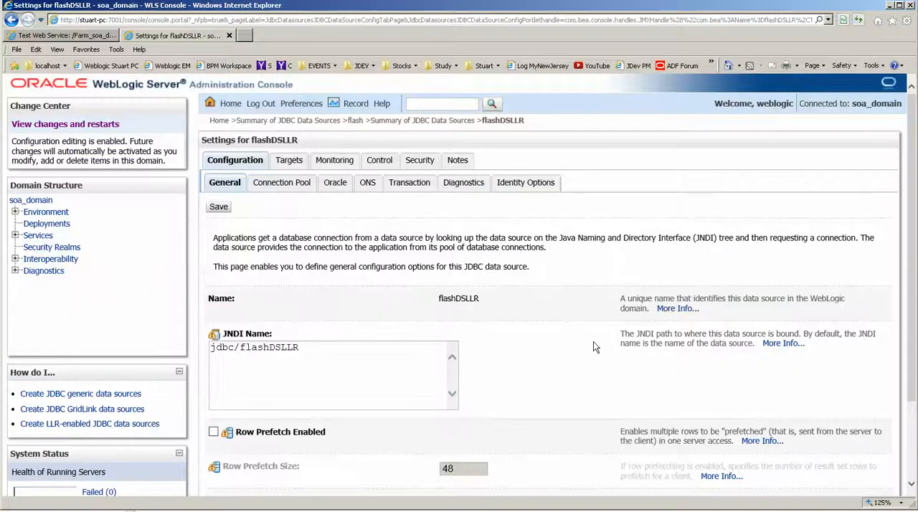
pyautogui.click(408, 180)
pyautogui.scroll(-2, 452, 302)
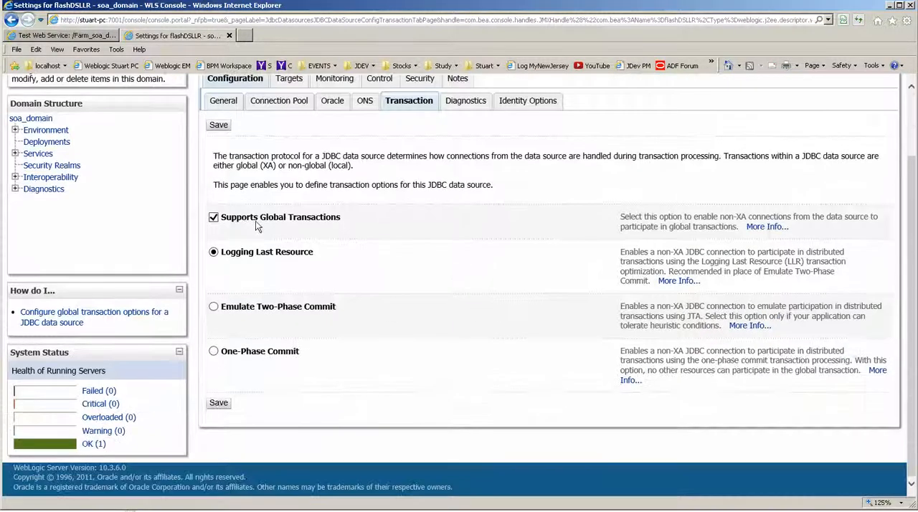
pyautogui.moveTo(221, 217); pyautogui.dragTo(342, 222)
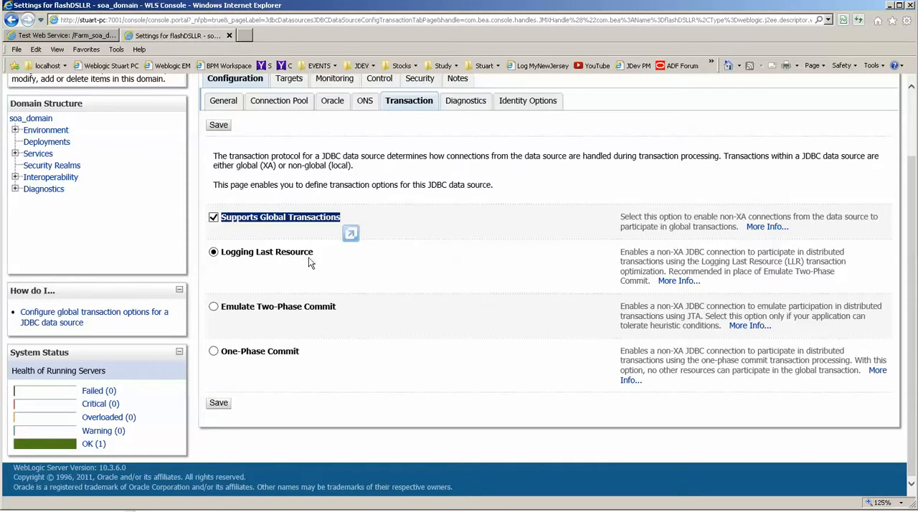
pyautogui.moveTo(313, 257); pyautogui.dragTo(256, 257)
pyautogui.scroll(3, 291, 267)
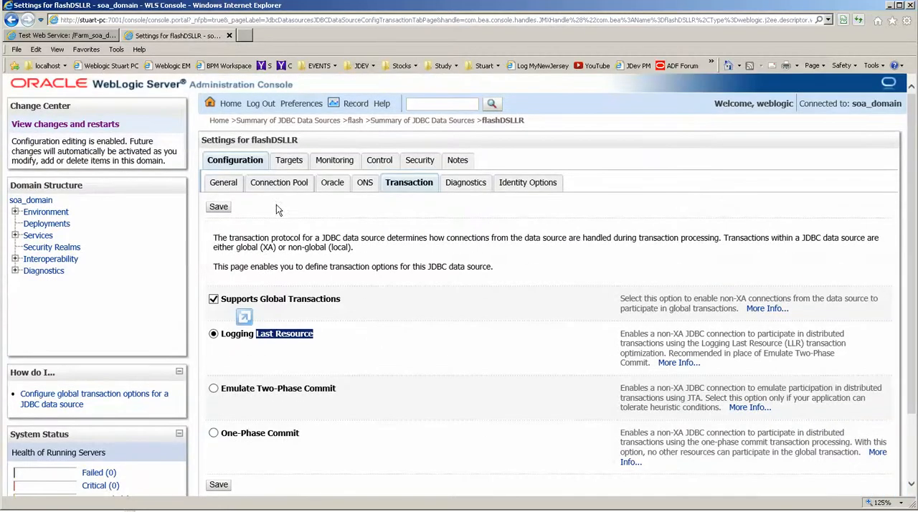
# Check flashDSLLR's general, Oracle and target settings, and examine the driver class name of its connection pool.
pyautogui.click(223, 188)
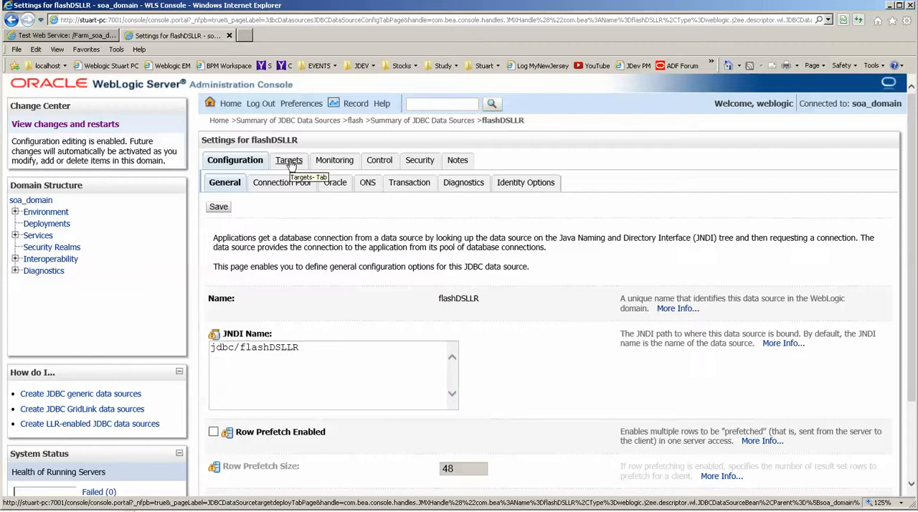
pyautogui.click(334, 184)
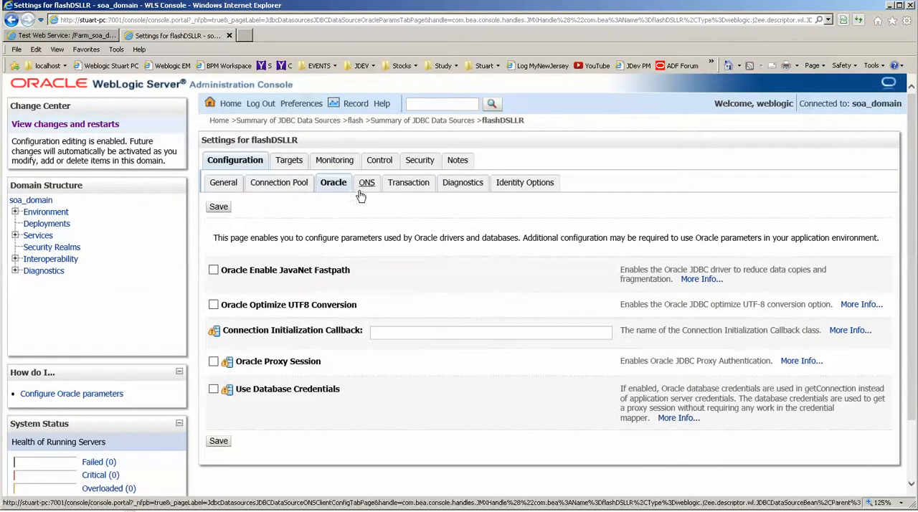
pyautogui.click(288, 161)
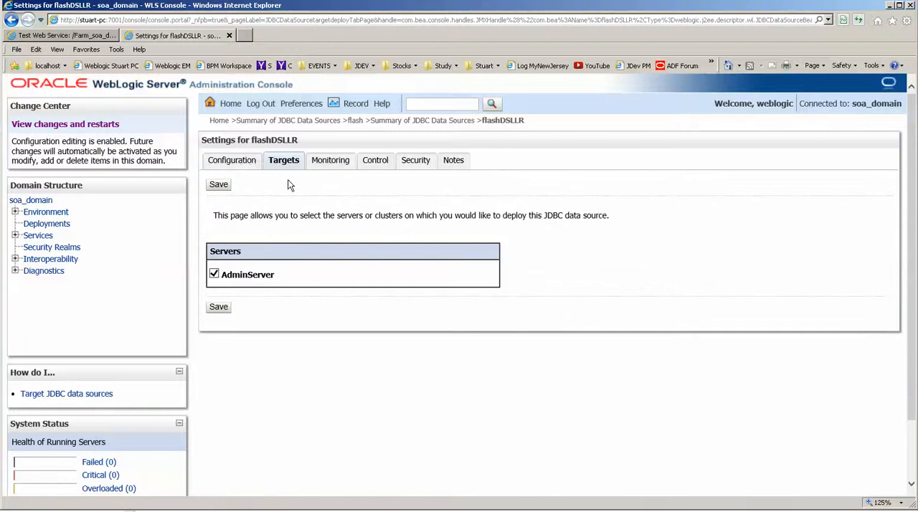
pyautogui.click(232, 161)
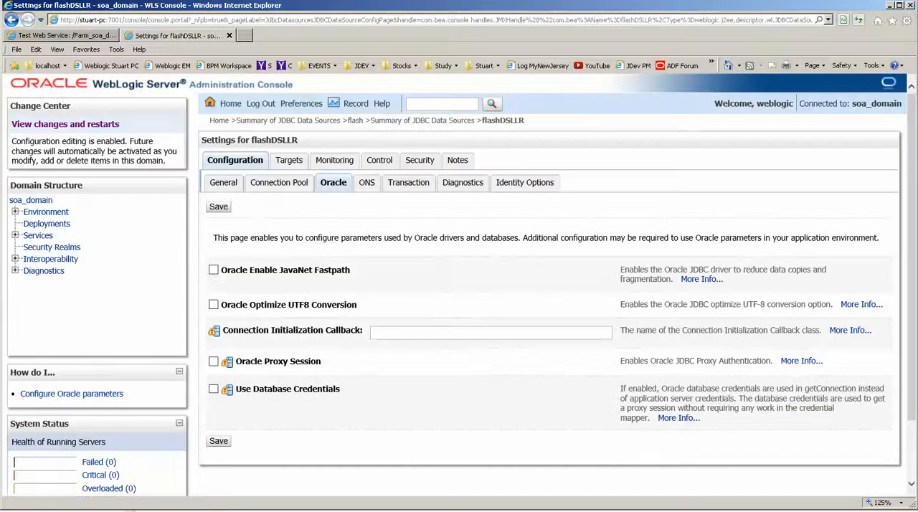
pyautogui.click(279, 182)
pyautogui.moveTo(466, 338); pyautogui.dragTo(311, 333)
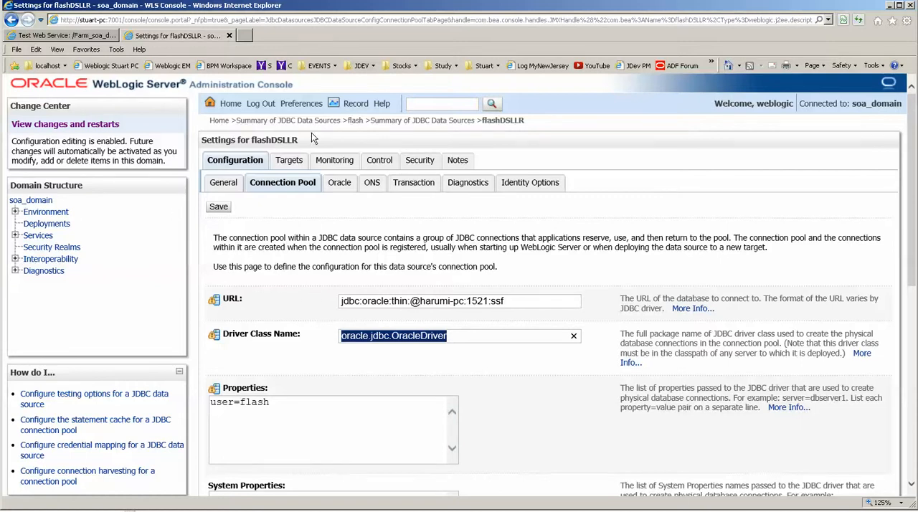
# Open the flash data source from the JDBC data sources summary and examine its connection pool's driver class name.
pyautogui.click(287, 121)
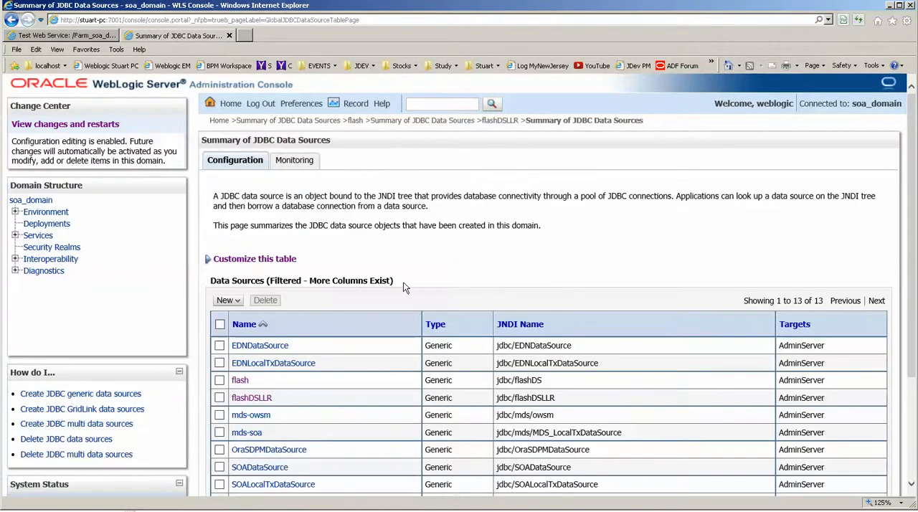
pyautogui.click(239, 381)
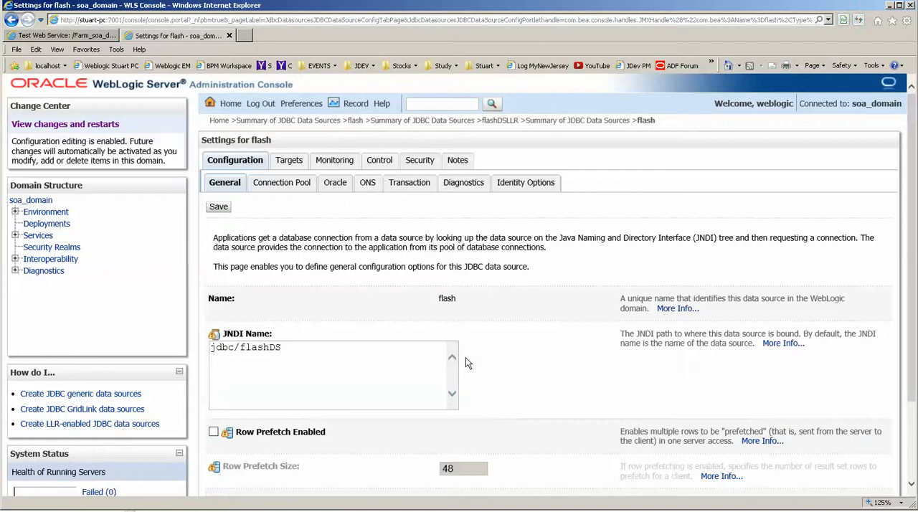
pyautogui.click(283, 186)
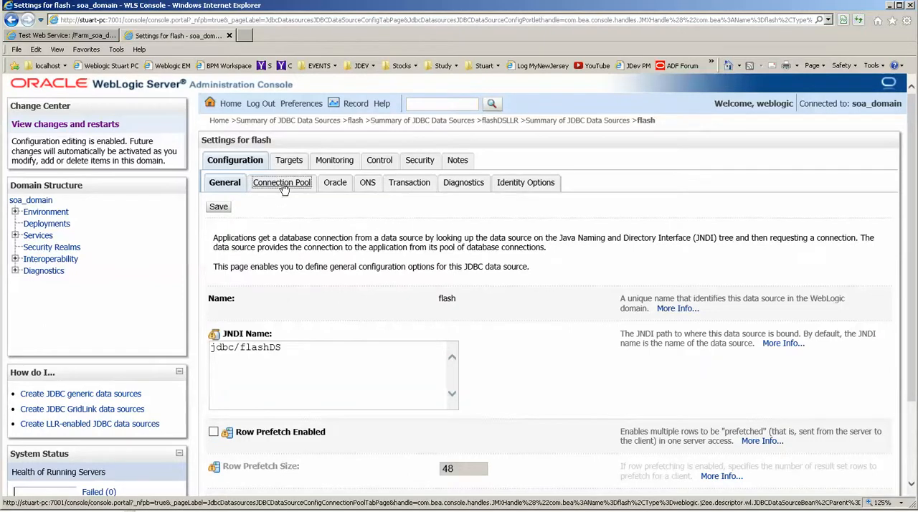
pyautogui.moveTo(546, 337); pyautogui.dragTo(344, 324)
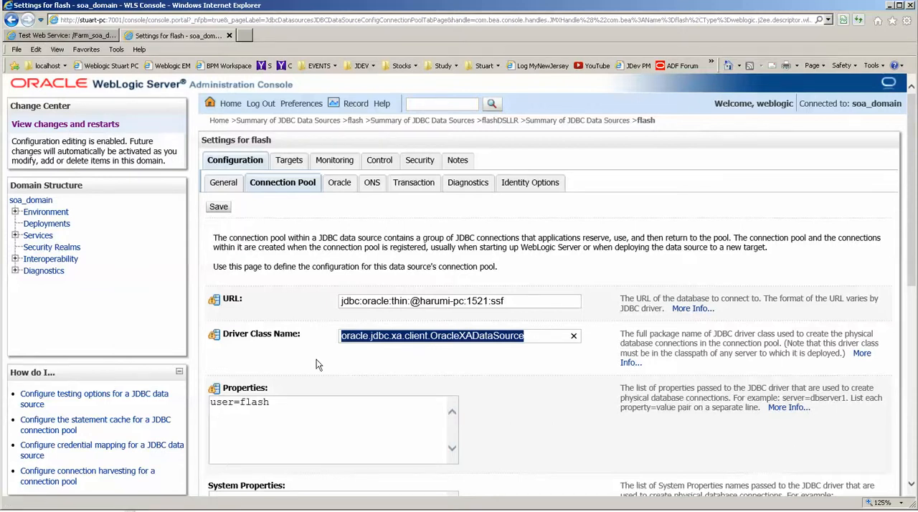
# Switch back to JDeveloper and dismiss the AppModuleService configuration without saving changes.
pyautogui.hotkey('alt', 'Tab')
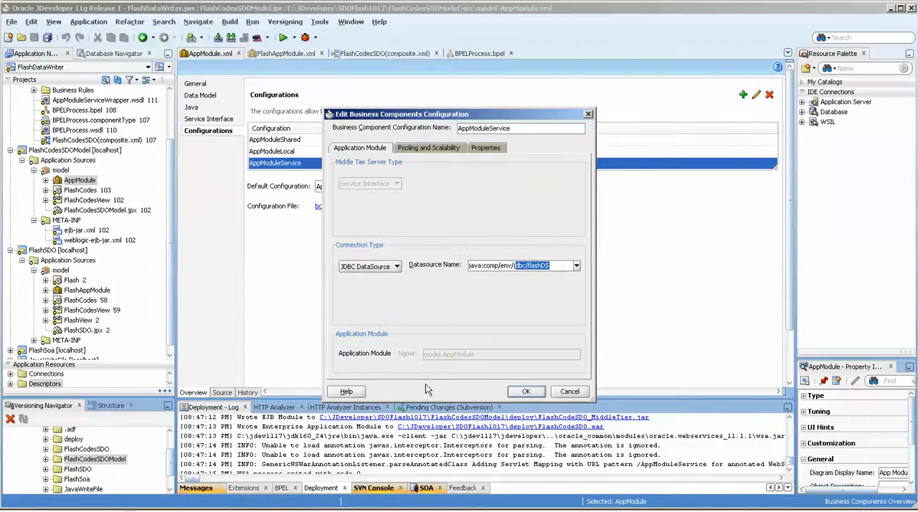
pyautogui.click(556, 391)
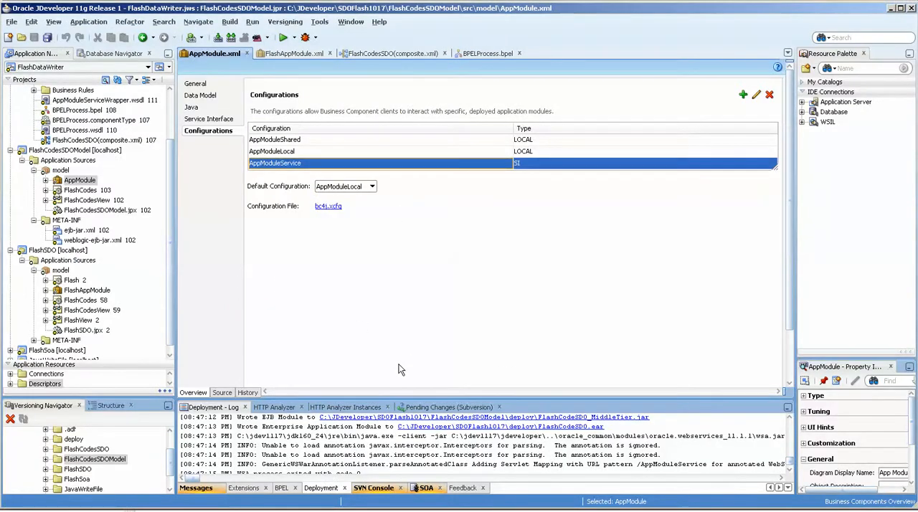
pyautogui.moveTo(170, 161); pyautogui.dragTo(172, 142)
# Review the operations available to the InvokeSDO activity in BPELProcess, and close its settings without changes.
pyautogui.click(500, 55)
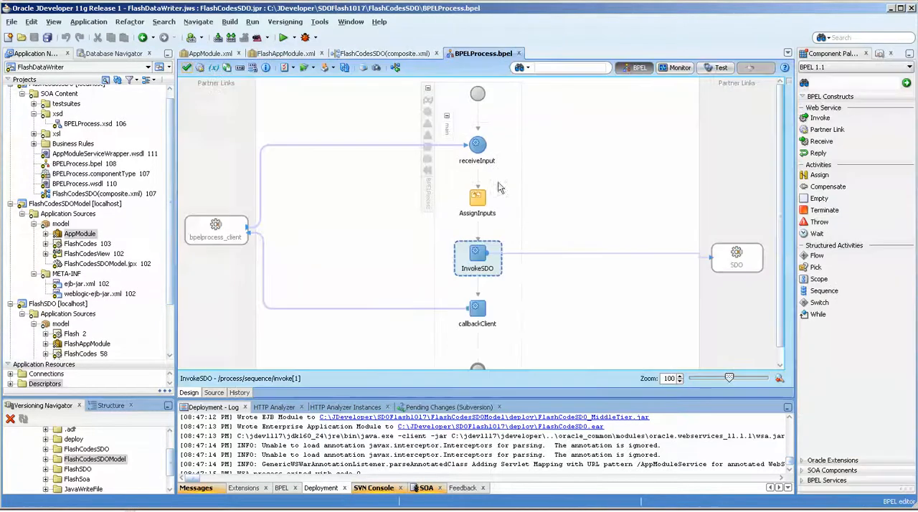
pyautogui.doubleClick(485, 262)
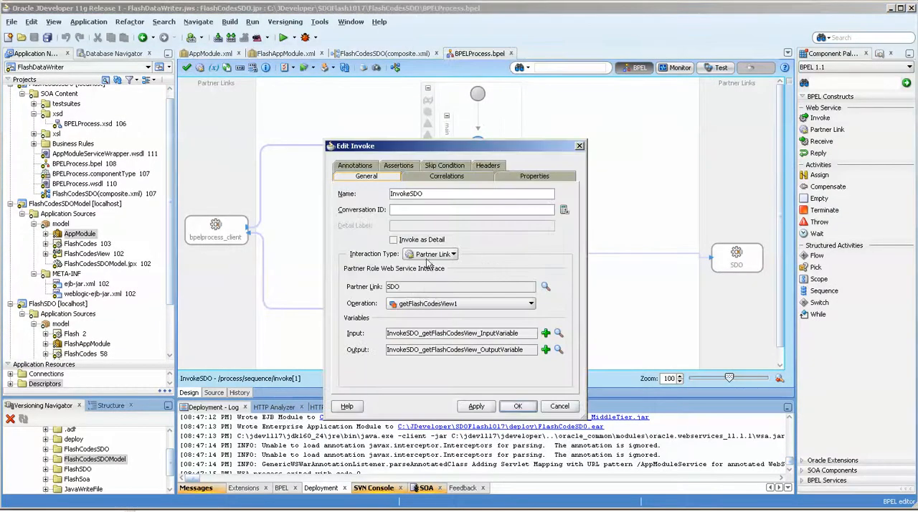
pyautogui.click(441, 305)
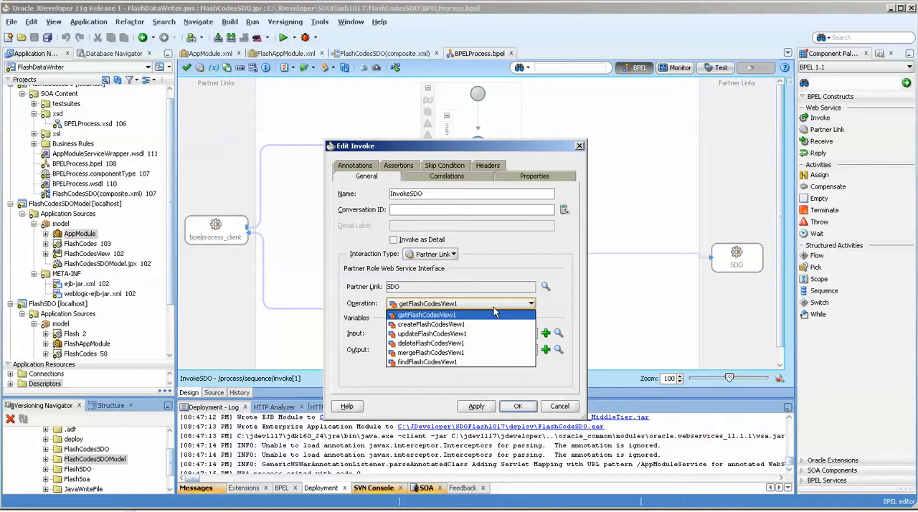
pyautogui.click(559, 406)
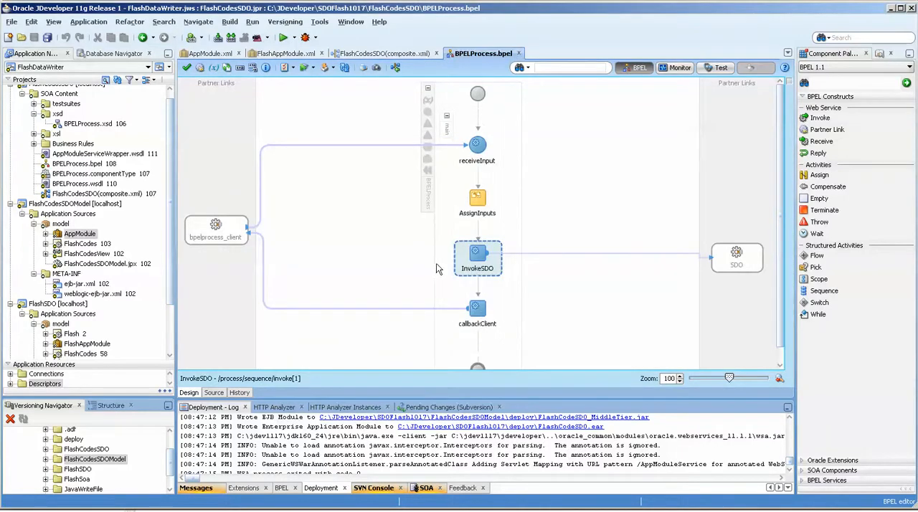
# Switch to Enterprise Manager in the browser and open the web service test page for the FlashCodesSDO [1.0] composite.
pyautogui.click(315, 510)
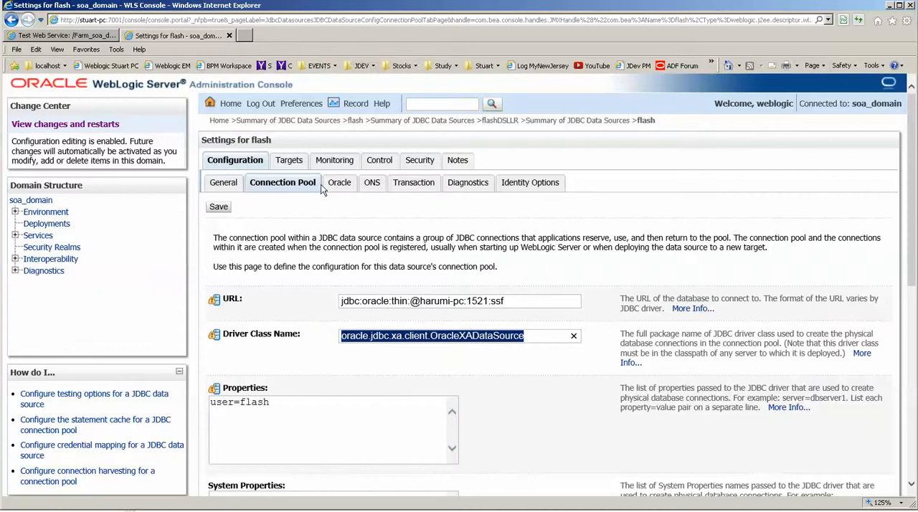
pyautogui.click(83, 36)
pyautogui.click(124, 287)
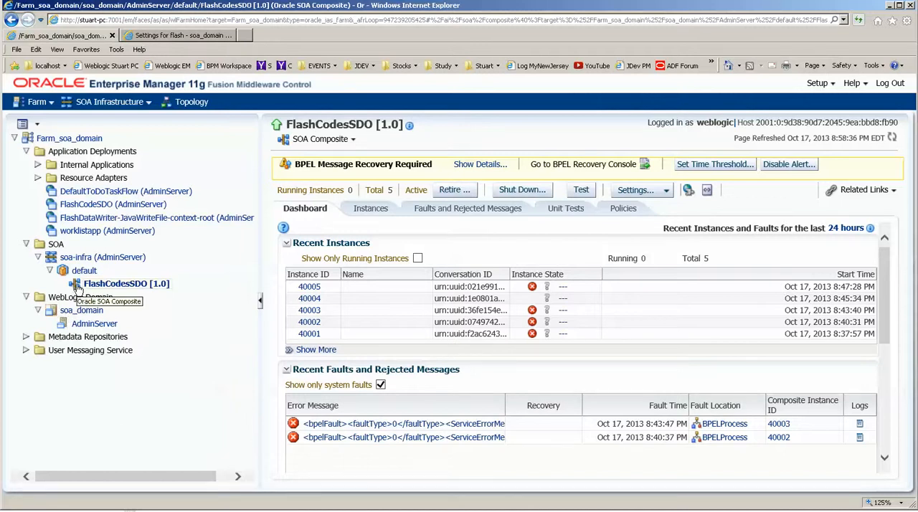
pyautogui.click(581, 192)
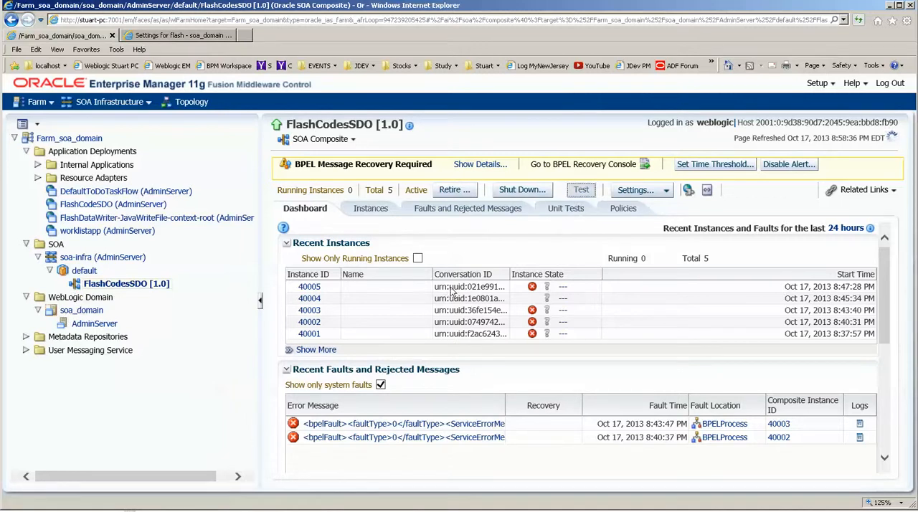
pyautogui.scroll(-3, 495, 380)
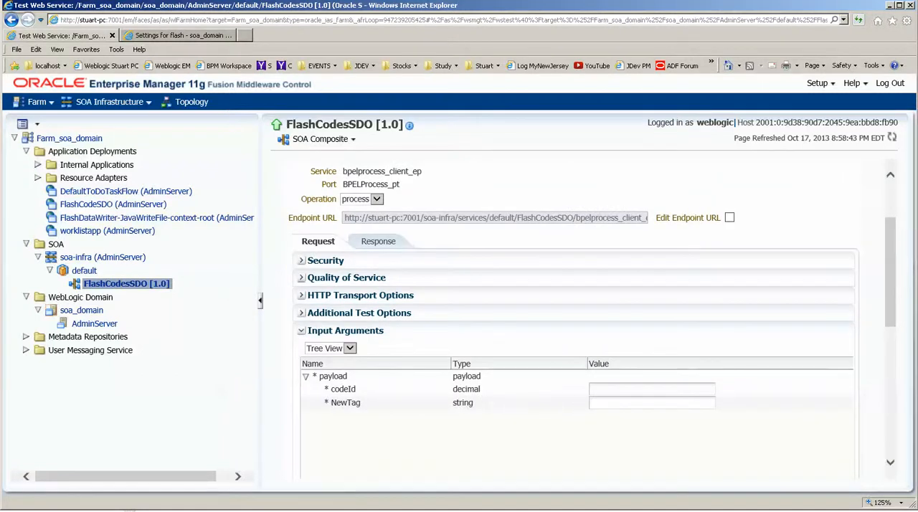
# Copy the XSD row's code ID 621 from the flash_codes listing in SQL Plus into the test's codeId argument.
pyautogui.hotkey('alt', 'Tab')
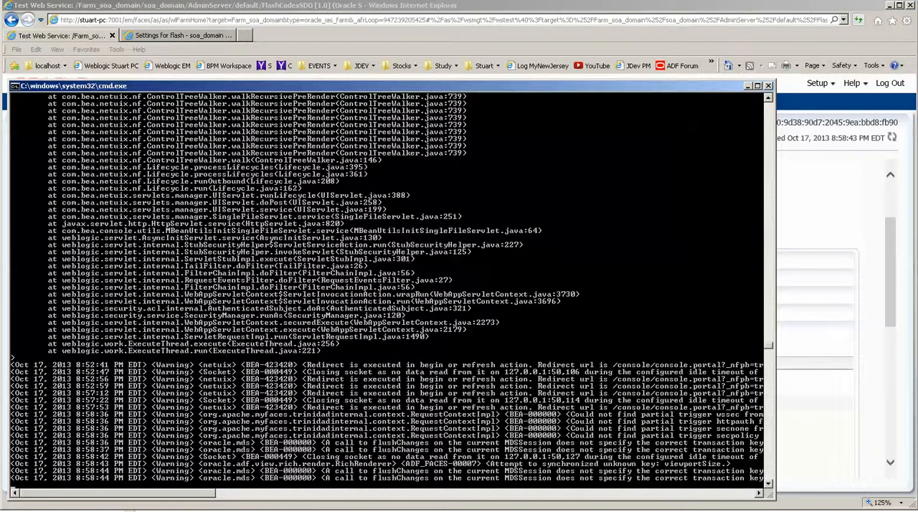
pyautogui.hotkey('alt', 'Tab')
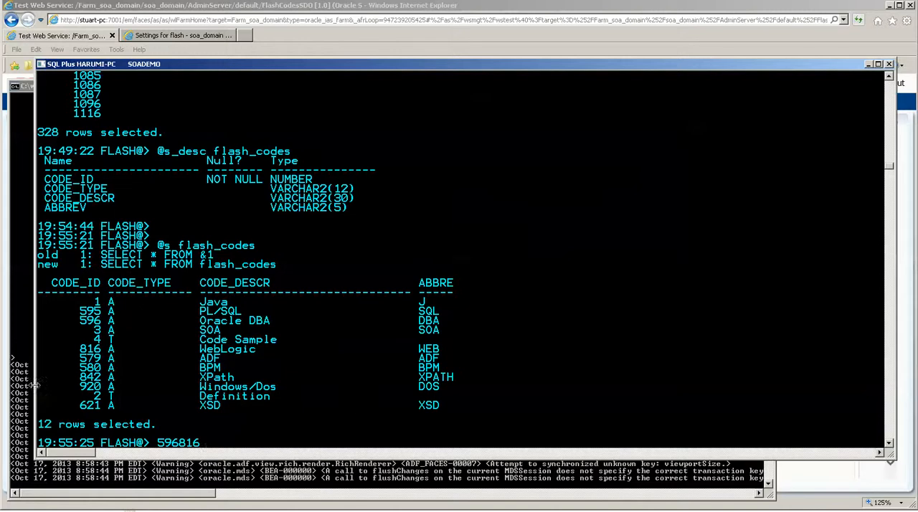
pyautogui.moveTo(81, 406); pyautogui.dragTo(96, 408)
pyautogui.rightClick(165, 404)
pyautogui.rightClick(182, 404)
pyautogui.hotkey('alt', 'Tab')
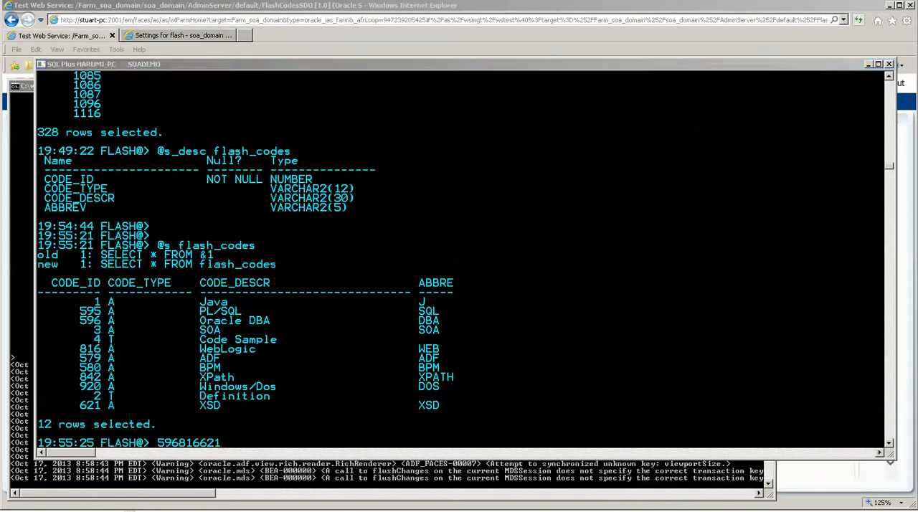
pyautogui.write('621')
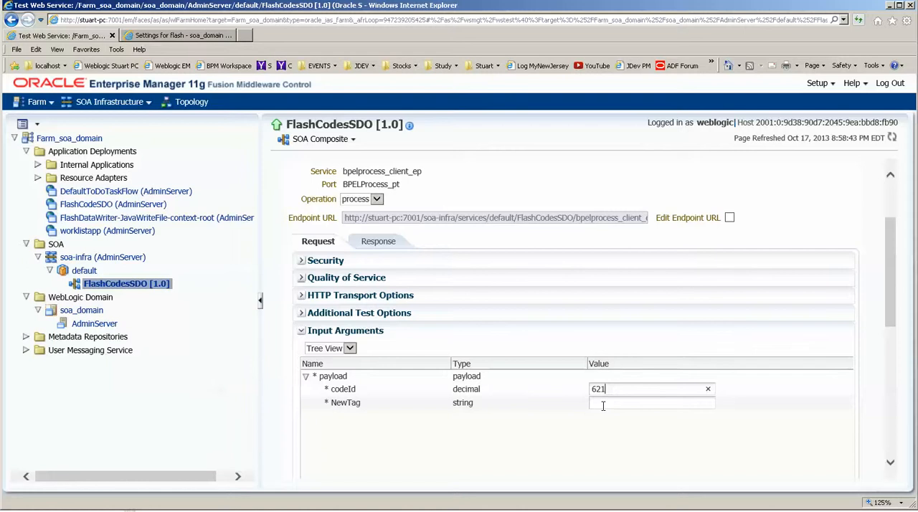
# Set the NewTag argument to x and run the web service test.
pyautogui.click(603, 403)
pyautogui.write('x')
pyautogui.moveTo(894, 313); pyautogui.dragTo(888, 257)
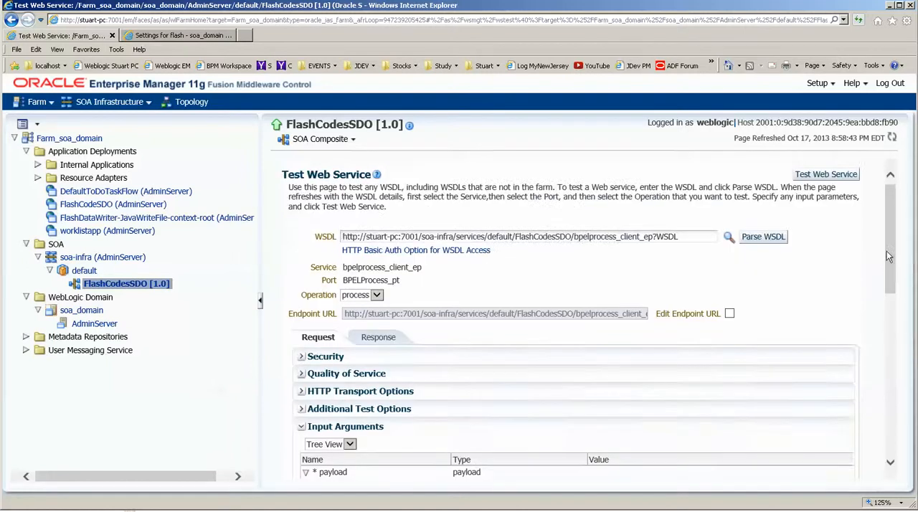
pyautogui.click(825, 175)
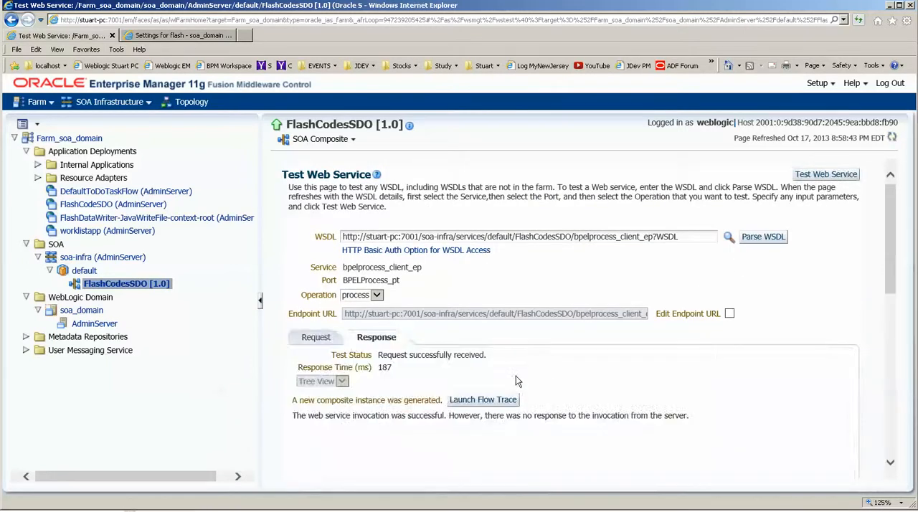
# Launch the flow trace of the generated composite instance and open the audit trail of its BPELProcess component.
pyautogui.click(502, 400)
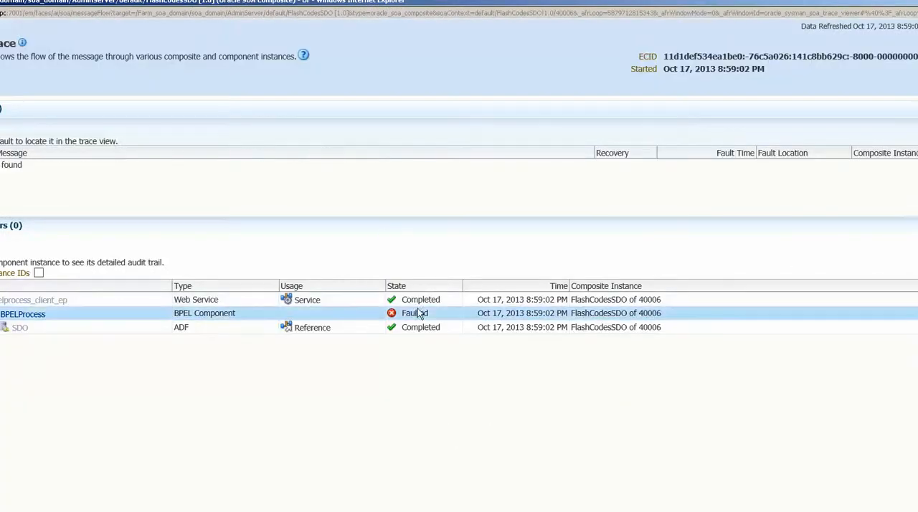
pyautogui.scroll(-1, 398, 314)
pyautogui.moveTo(471, 3); pyautogui.dragTo(543, 4)
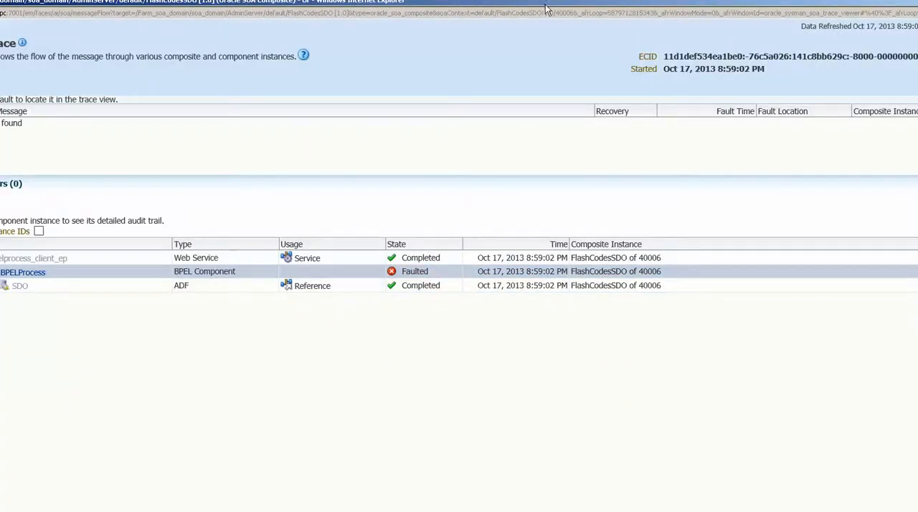
pyautogui.click(95, 275)
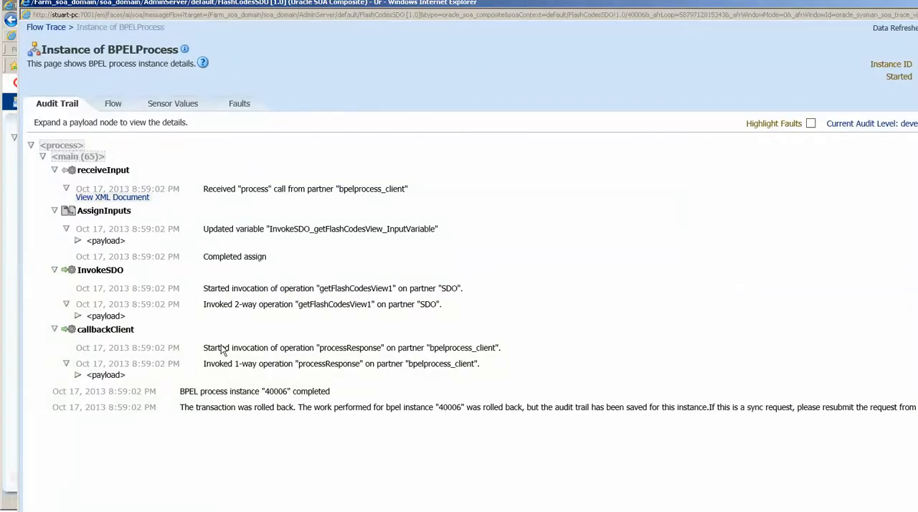
# Examine the InvokeSDO payload in the audit trail and compare its returned record with the code 621 row in SQL Plus.
pyautogui.click(77, 315)
pyautogui.scroll(-1, 182, 350)
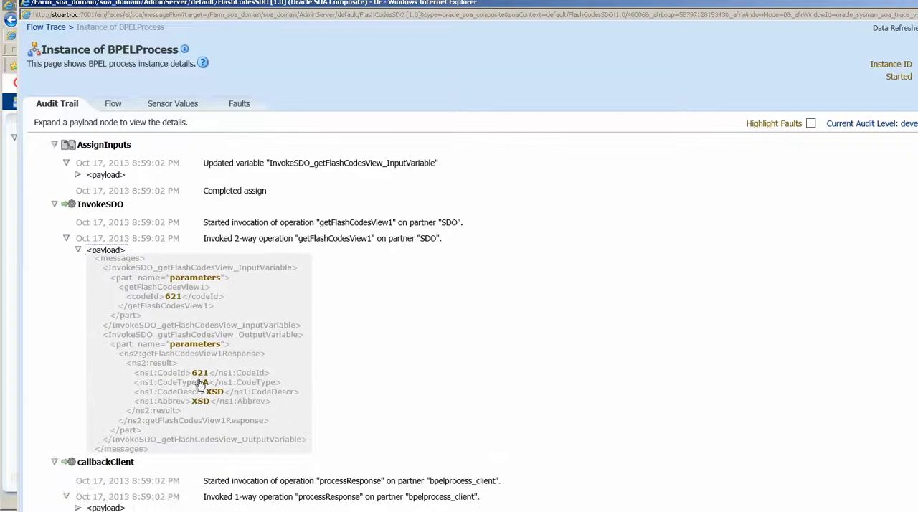
pyautogui.moveTo(191, 372); pyautogui.dragTo(262, 420)
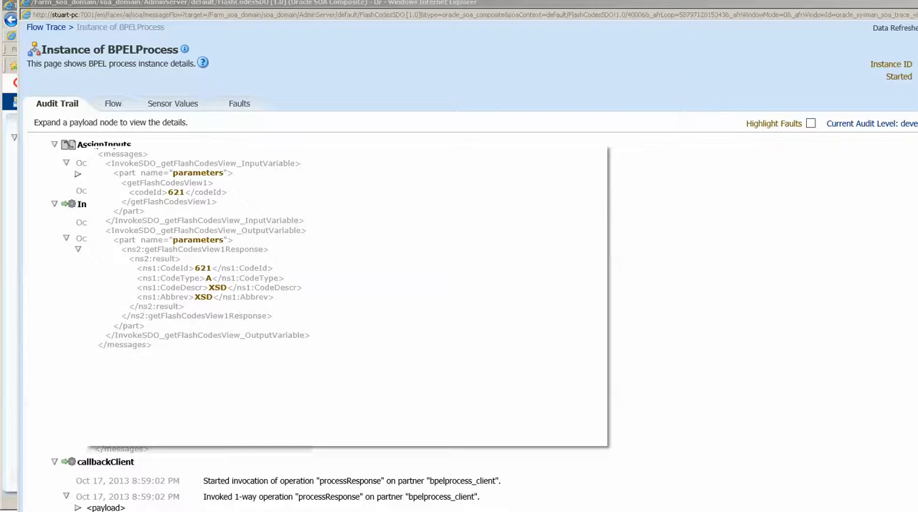
pyautogui.hotkey('alt', 'Tab')
pyautogui.moveTo(75, 403); pyautogui.dragTo(253, 409)
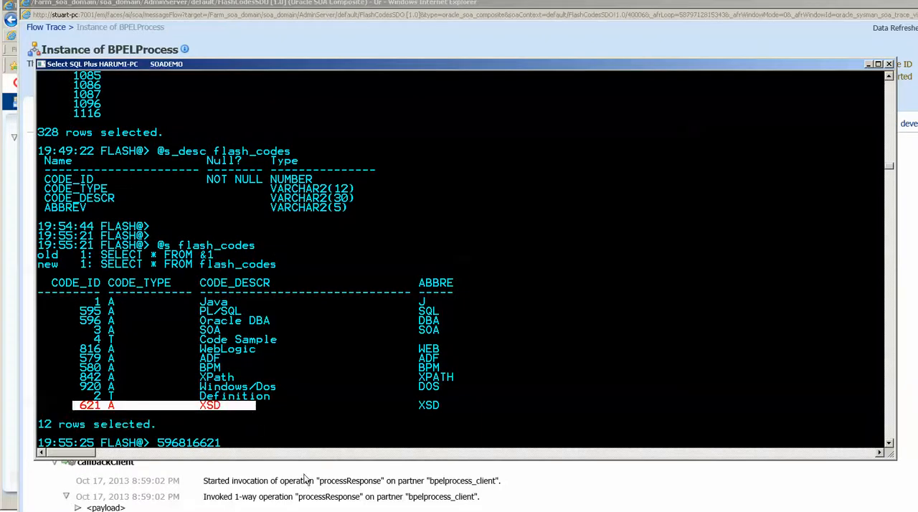
pyautogui.click(316, 54)
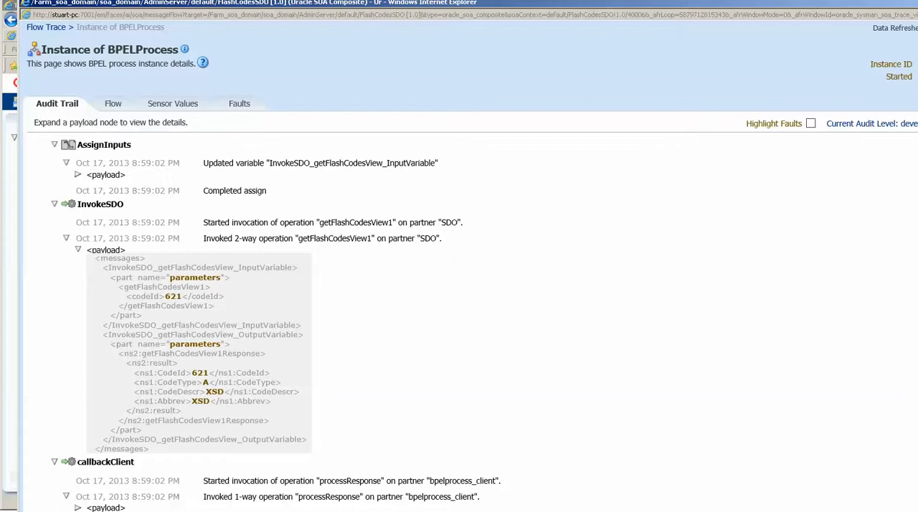
# Examine the transaction commit exception in the WebLogic server's command window, including its cause and the recommended data source protocol settings.
pyautogui.hotkey('alt', 'Tab')
pyautogui.scroll(8, 168, 410)
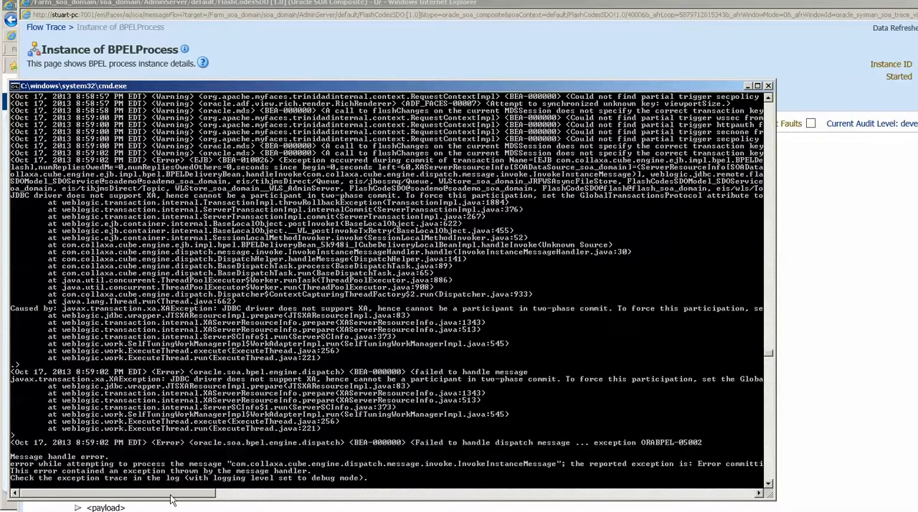
pyautogui.moveTo(174, 495); pyautogui.dragTo(251, 500)
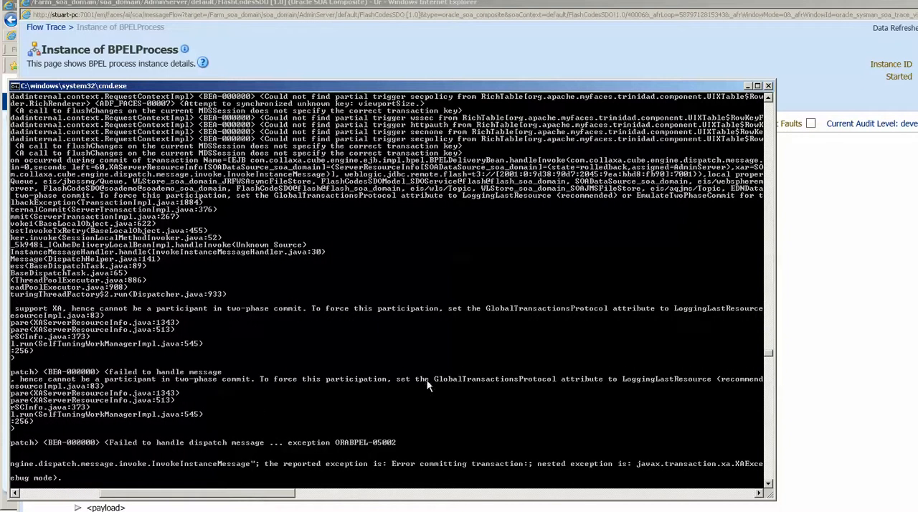
pyautogui.moveTo(277, 497); pyautogui.dragTo(321, 495)
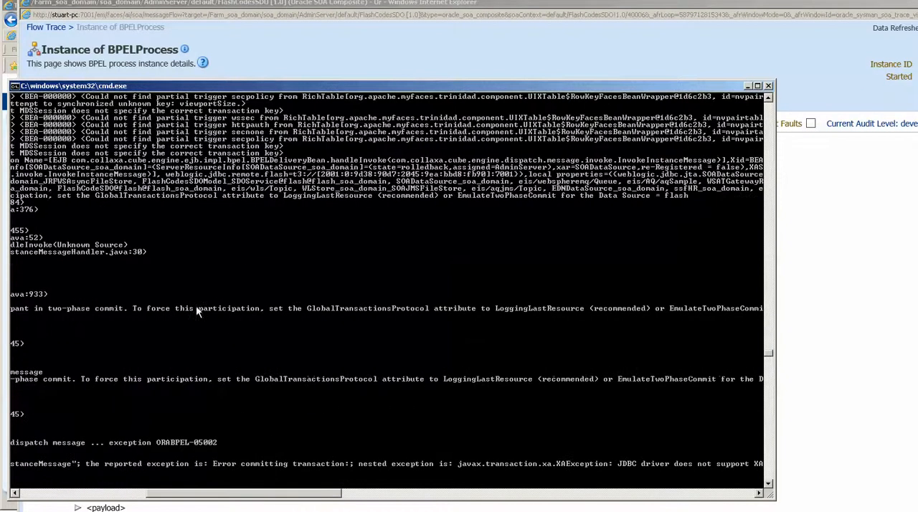
pyautogui.moveTo(284, 198); pyautogui.dragTo(696, 201)
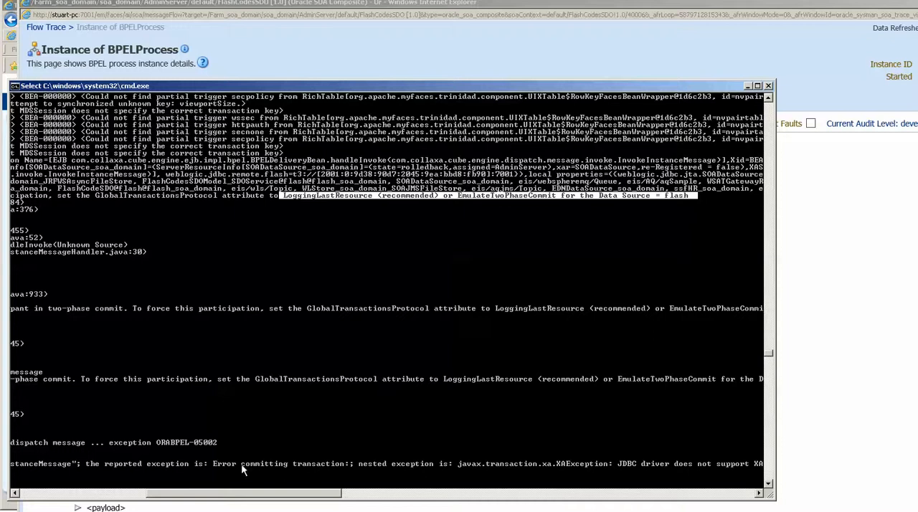
pyautogui.moveTo(230, 495); pyautogui.dragTo(92, 495)
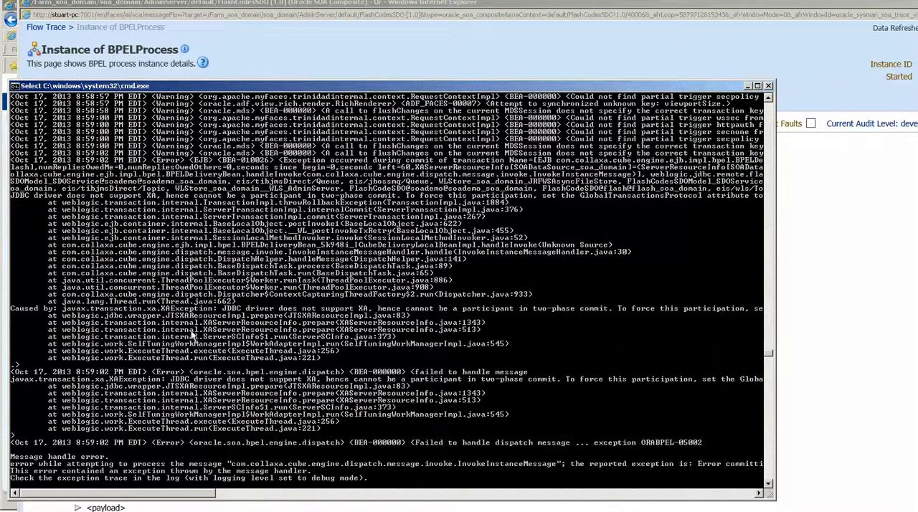
pyautogui.moveTo(541, 204); pyautogui.dragTo(11, 186)
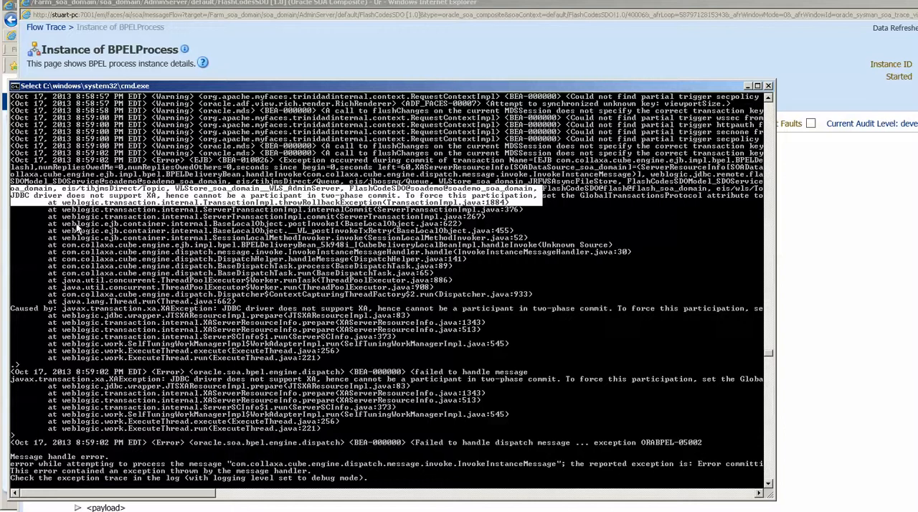
pyautogui.moveTo(13, 196); pyautogui.dragTo(157, 203)
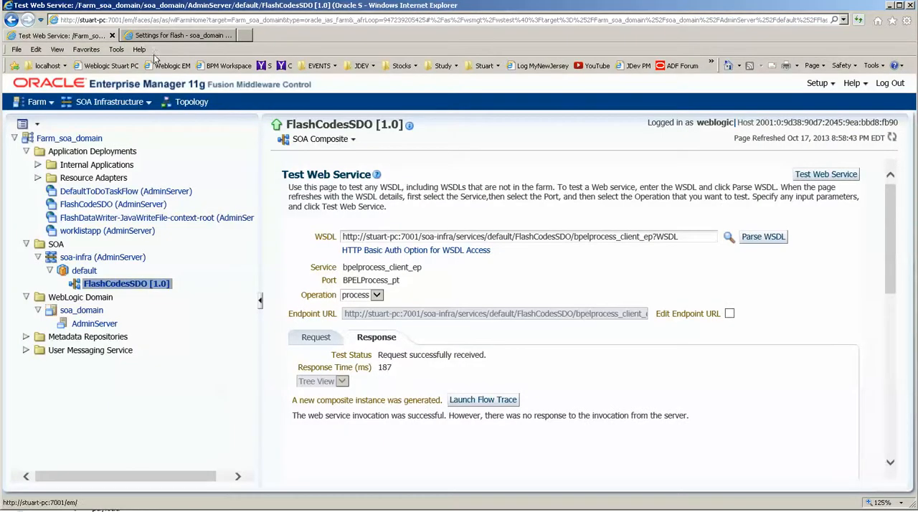
# Return to the flash data source in the WebLogic console and check its driver class name and JNDI name.
pyautogui.click(168, 34)
pyautogui.click(485, 338)
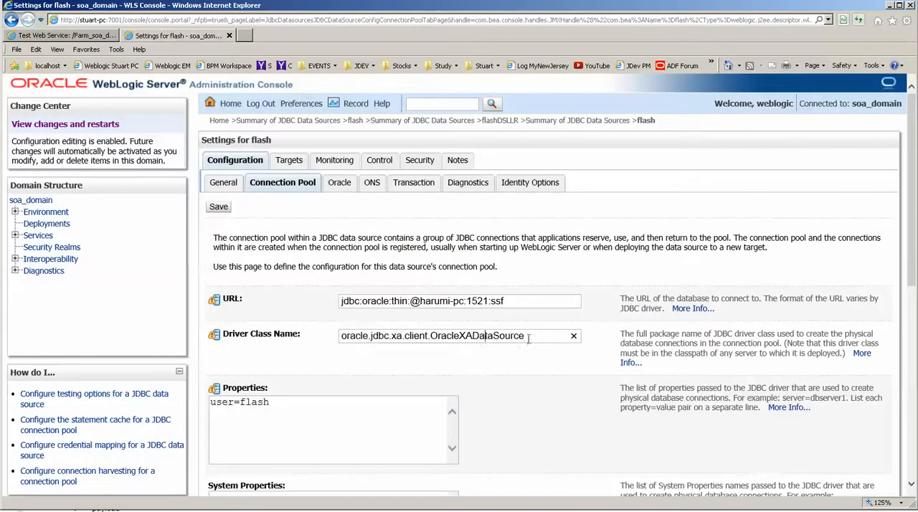
pyautogui.moveTo(528, 339); pyautogui.dragTo(340, 337)
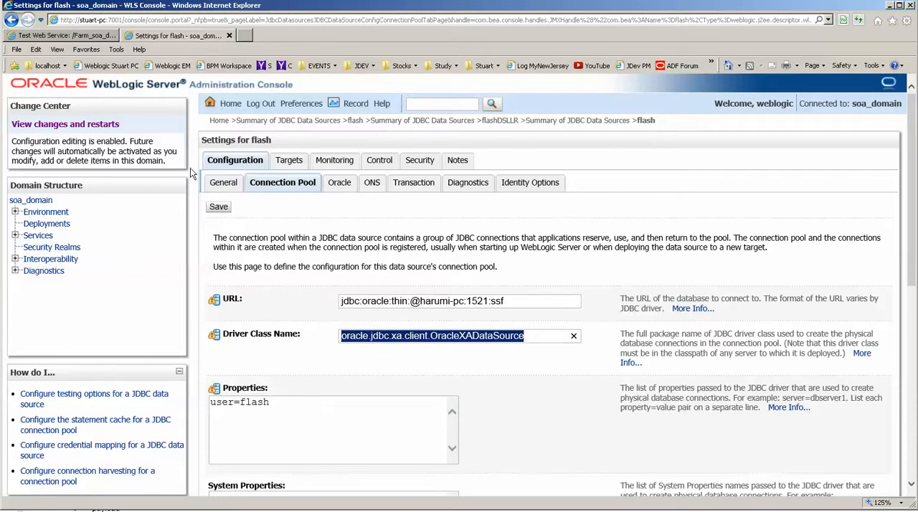
pyautogui.click(221, 182)
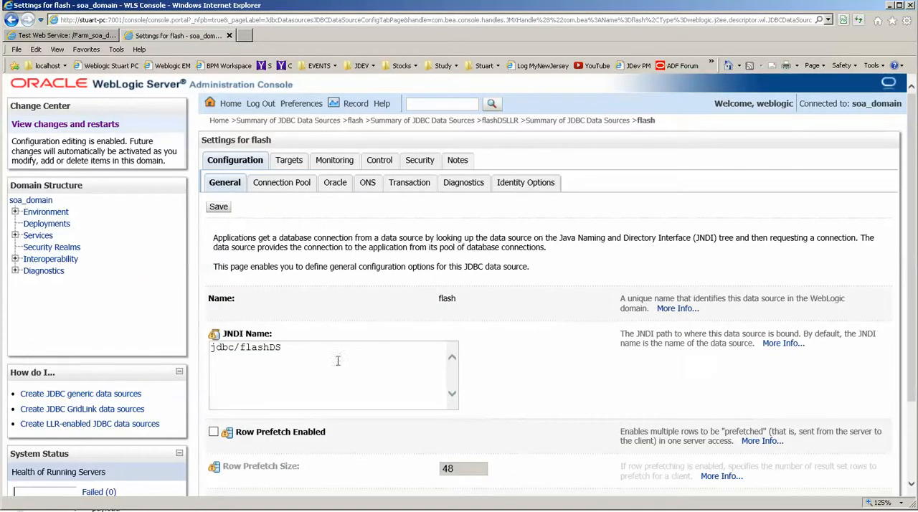
pyautogui.moveTo(314, 357); pyautogui.dragTo(194, 344)
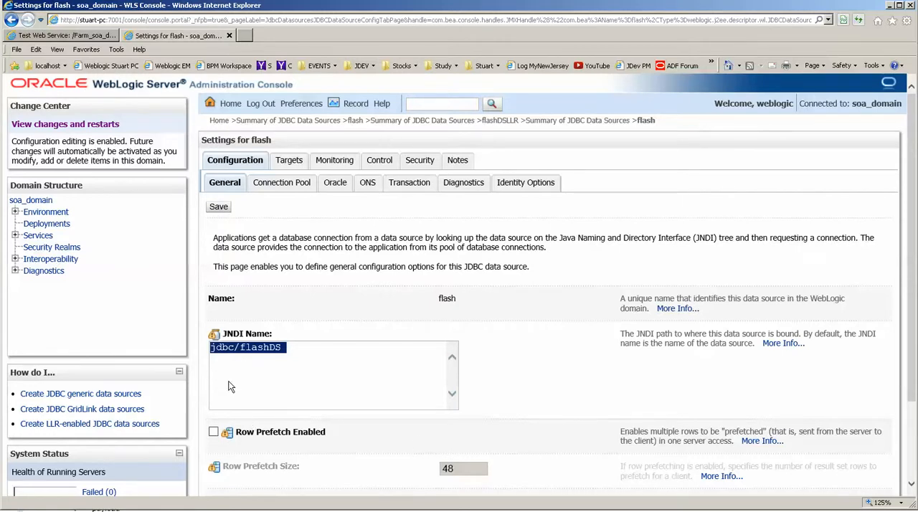
# Locate the flashDSLLR data source in the JDBC data sources summary, check its JNDI name and open its settings.
pyautogui.click(40, 236)
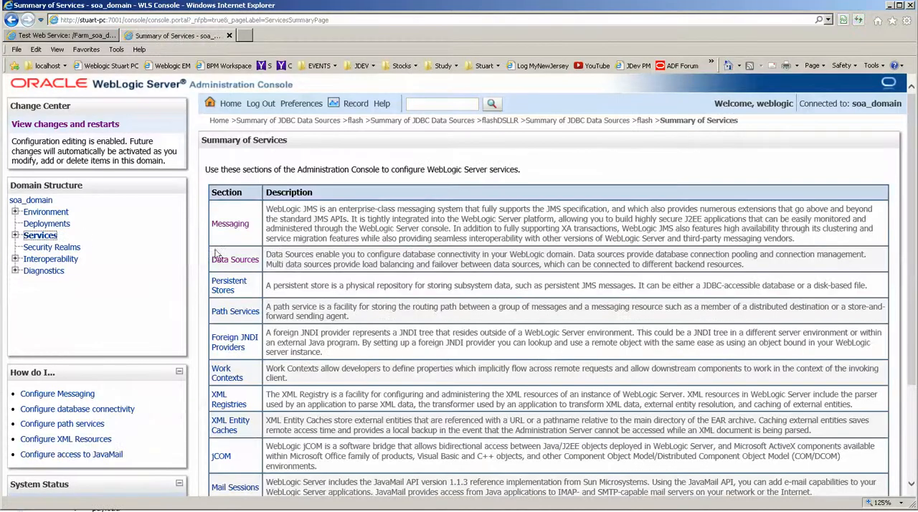
pyautogui.click(233, 260)
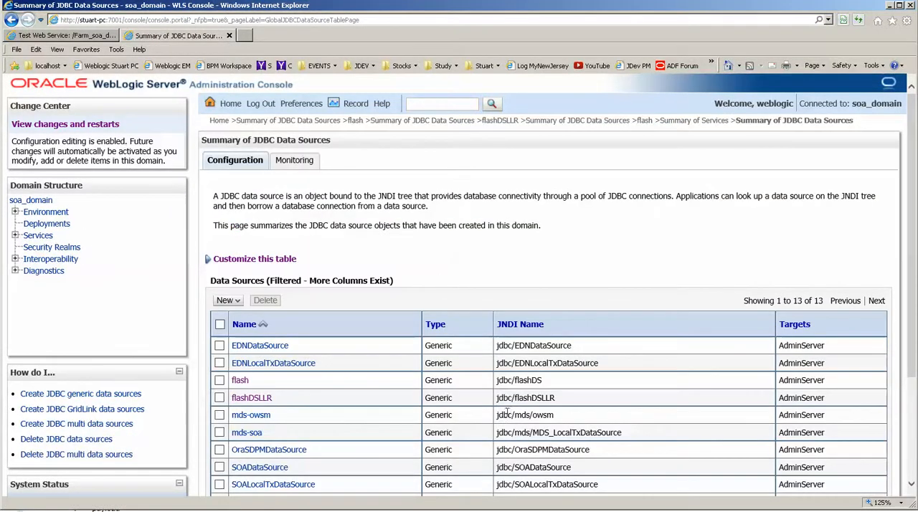
pyautogui.moveTo(566, 398); pyautogui.dragTo(495, 399)
pyautogui.click(256, 403)
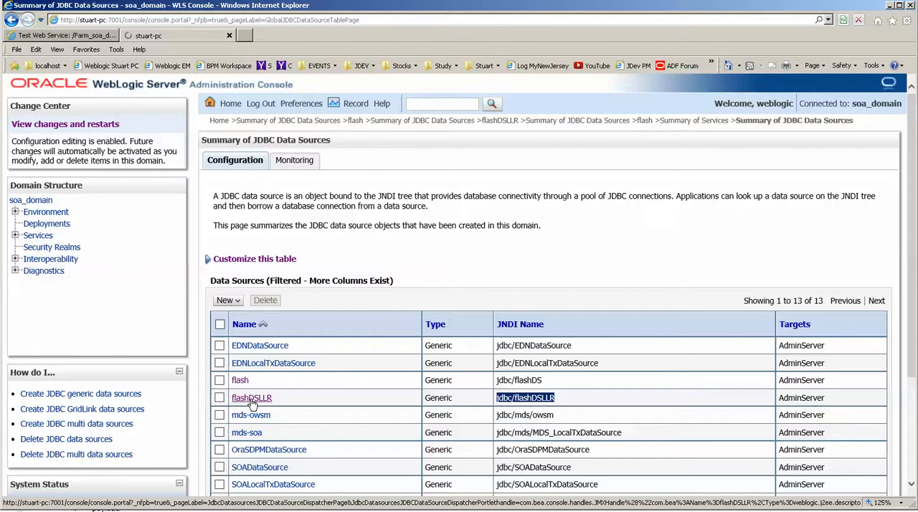
pyautogui.scroll(-2, 299, 406)
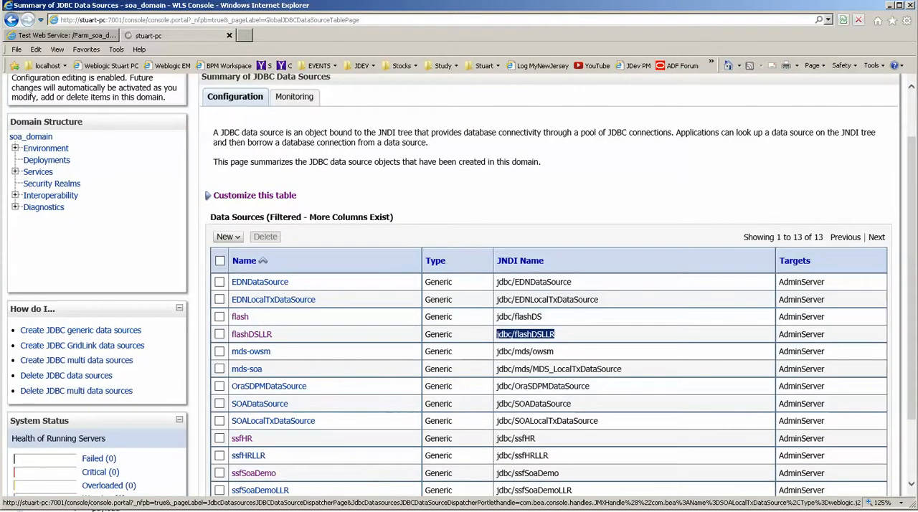
# Clear the text selection in the server's command window, return to the WebLogic console and examine flashDSLLR's JNDI name.
pyautogui.click(205, 510)
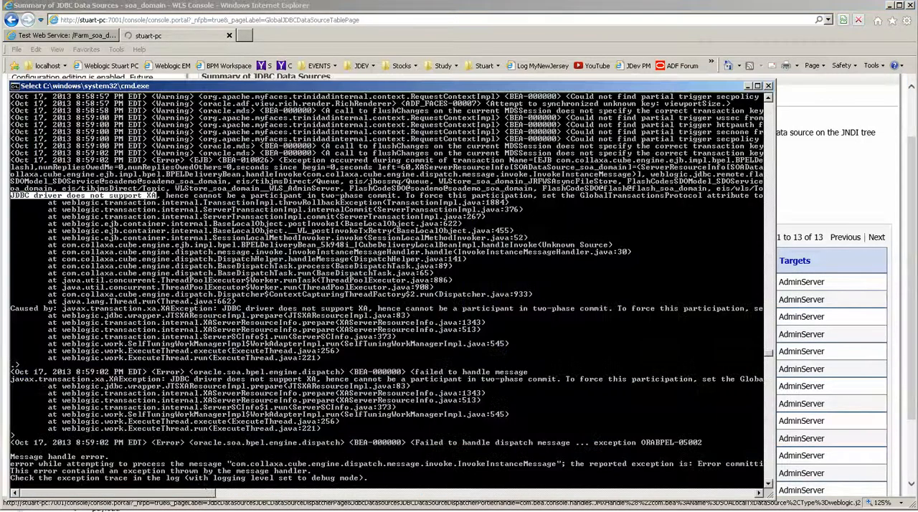
pyautogui.rightClick(218, 447)
pyautogui.click(800, 404)
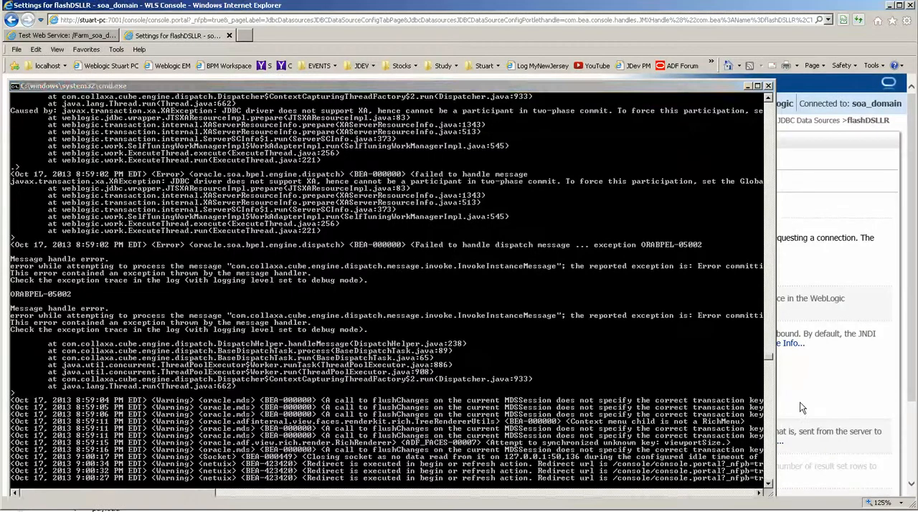
pyautogui.moveTo(323, 441); pyautogui.dragTo(179, 347)
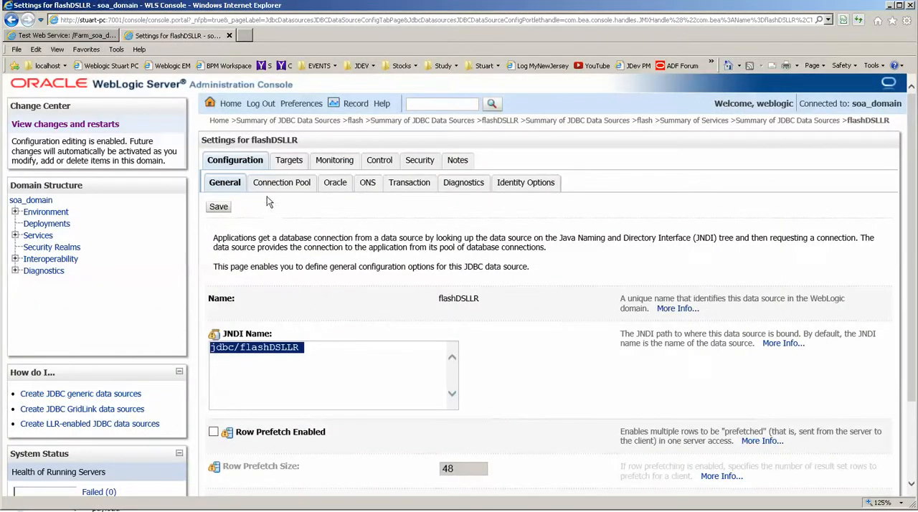
# Examine the global transaction options of the flashDSLLR data source, including its Logging Last Resource setting.
pyautogui.click(249, 161)
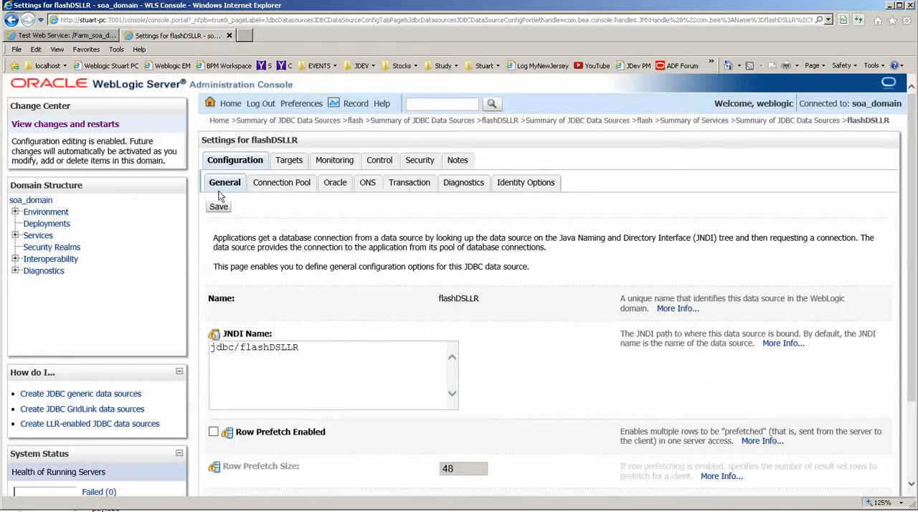
pyautogui.scroll(-3, 309, 311)
pyautogui.scroll(3, 309, 308)
pyautogui.click(409, 183)
pyautogui.scroll(-2, 435, 301)
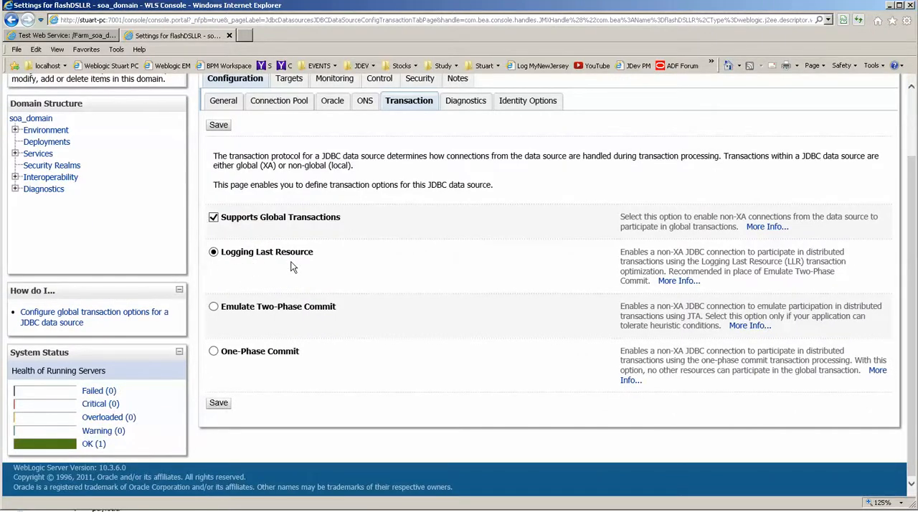
pyautogui.scroll(2, 294, 268)
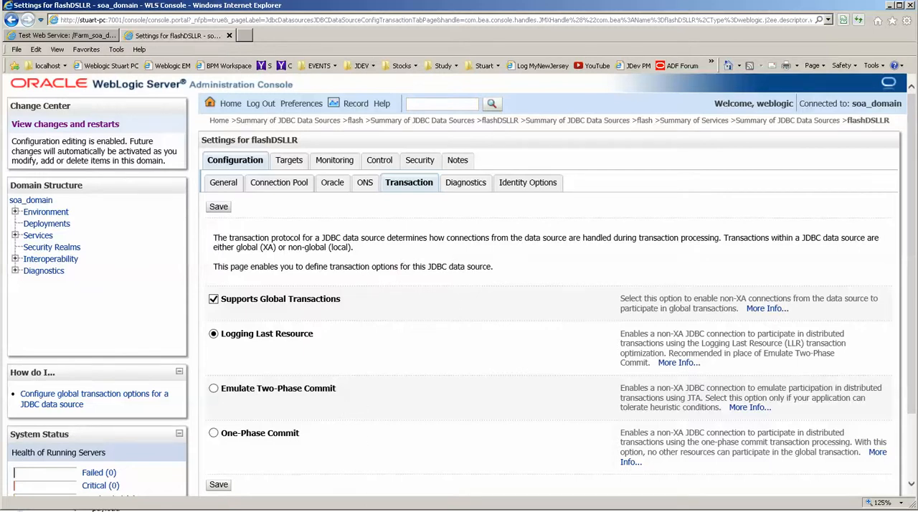
# Switch to JDeveloper and close the open FlashAppModule.xml and AppModule.xml editors.
pyautogui.hotkey('alt', 'Tab')
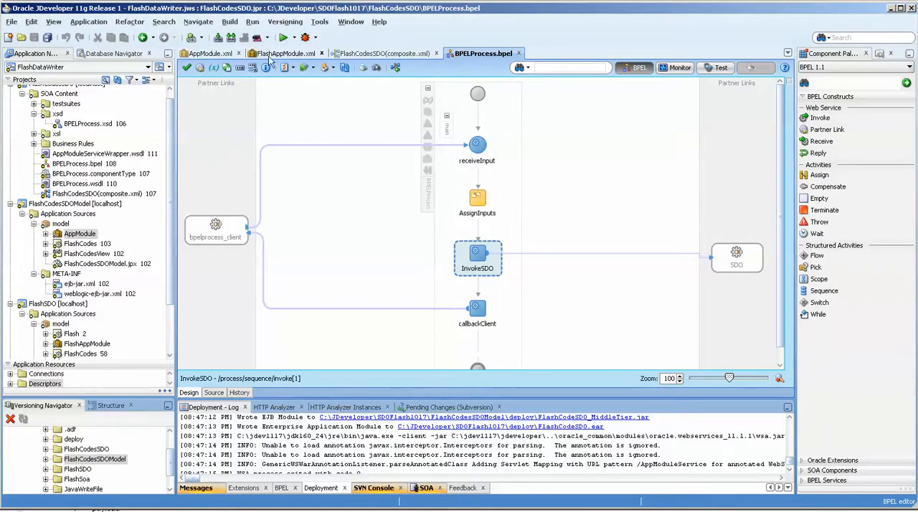
pyautogui.click(294, 54)
pyautogui.click(332, 54)
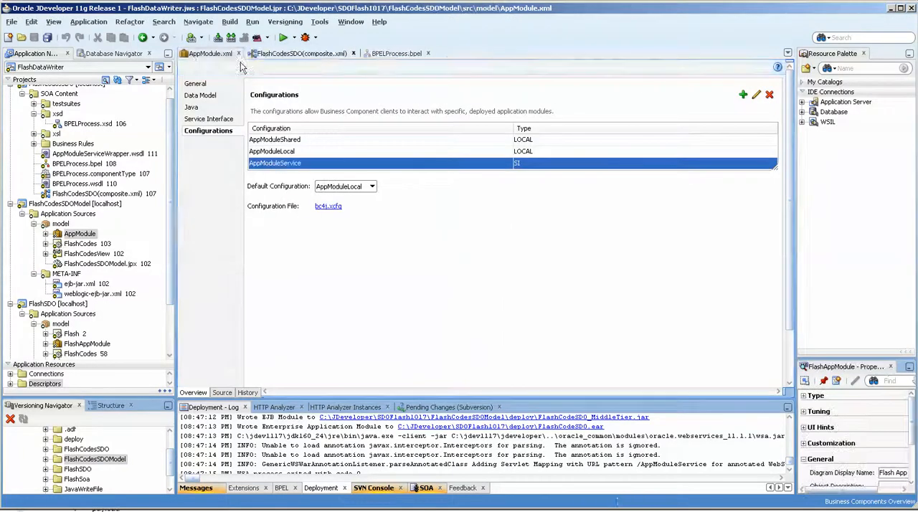
pyautogui.click(247, 53)
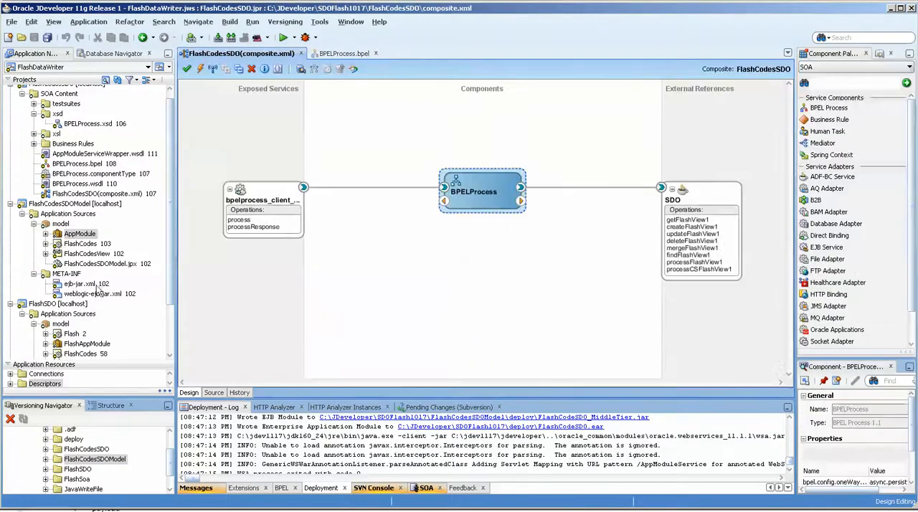
# Set the datasource name of AppModule's AppModuleService configuration to java:comp/env/jdbc/flashDSLLR and redeploy the FlashCodesSDOModel project.
pyautogui.doubleClick(75, 239)
pyautogui.click(514, 164)
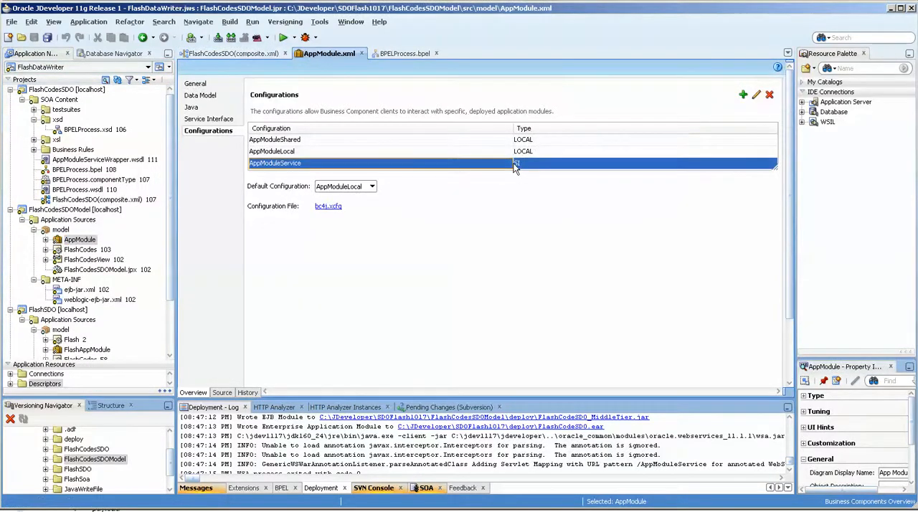
pyautogui.doubleClick(514, 164)
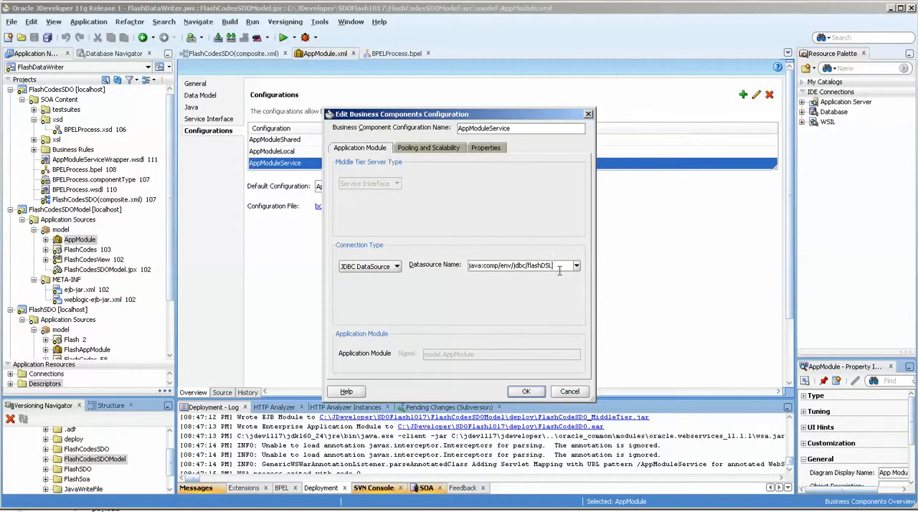
pyautogui.click(524, 392)
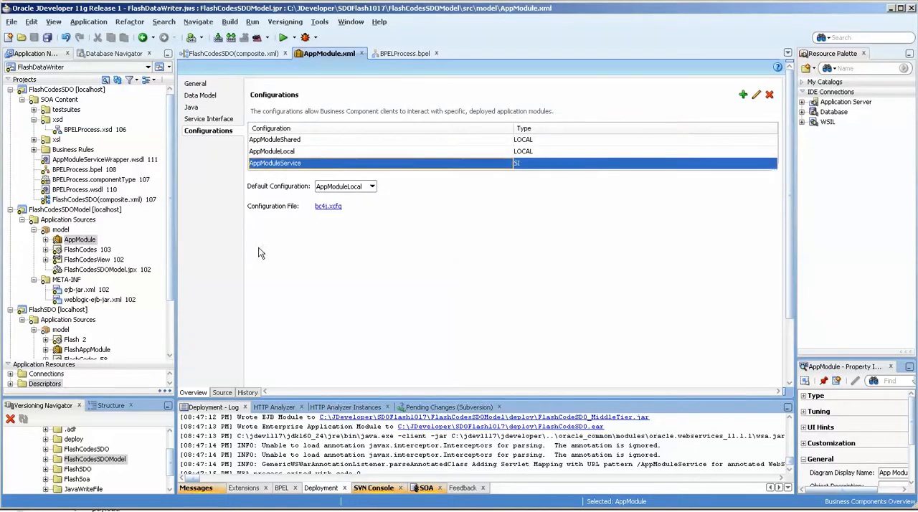
pyautogui.click(51, 214)
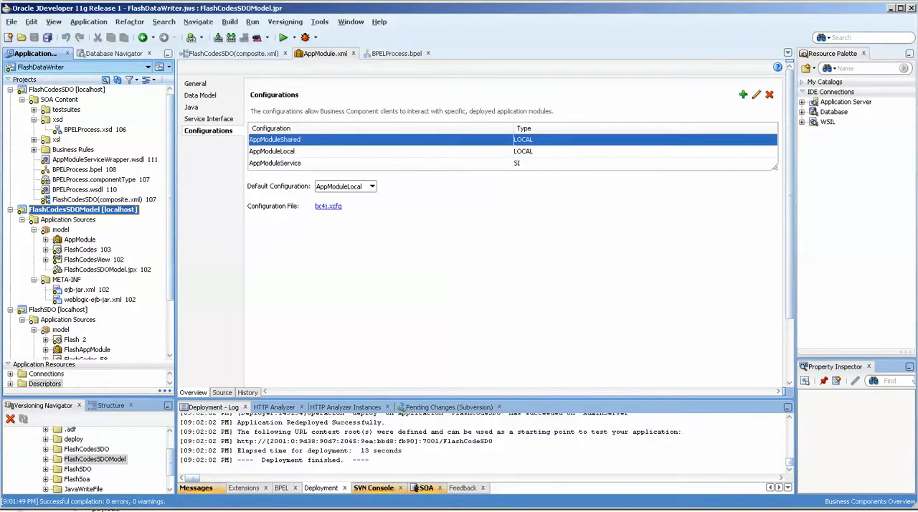
# Switch to Enterprise Manager in the browser and run the FlashCodesSDO web service test again.
pyautogui.hotkey('alt', 'Tab')
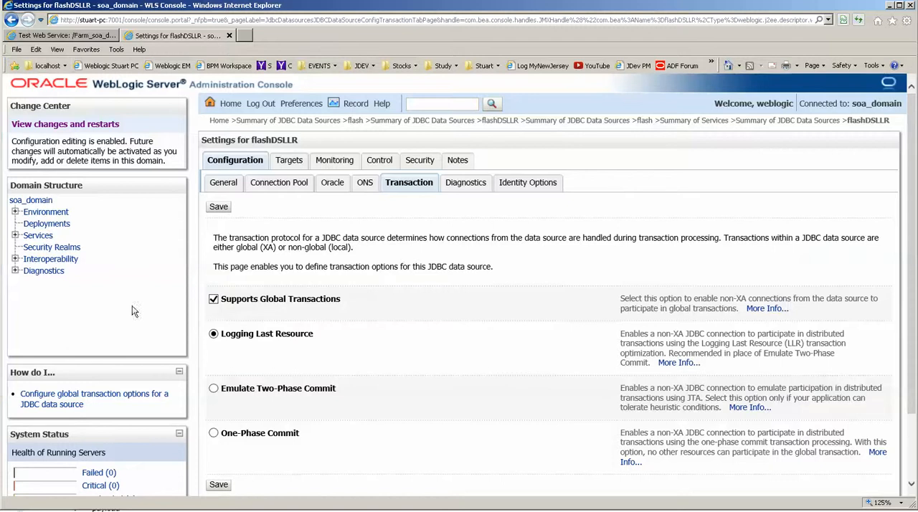
pyautogui.click(68, 35)
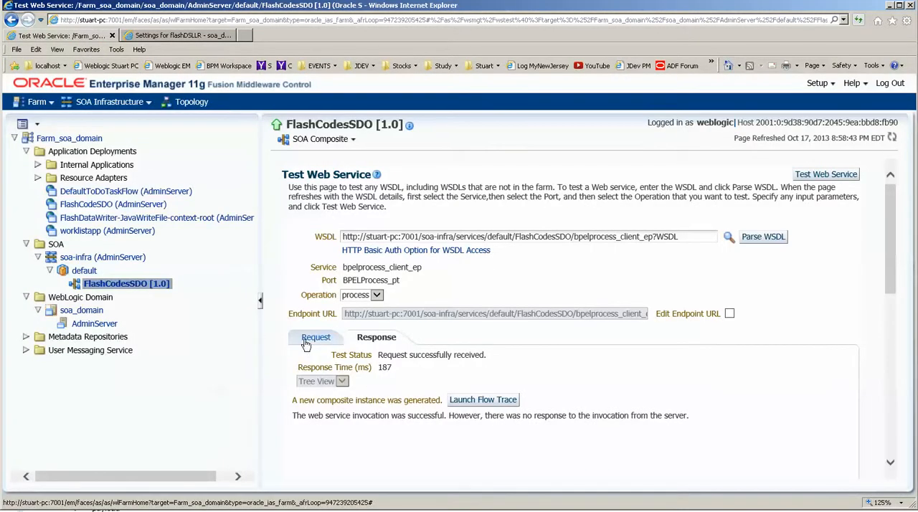
pyautogui.click(831, 175)
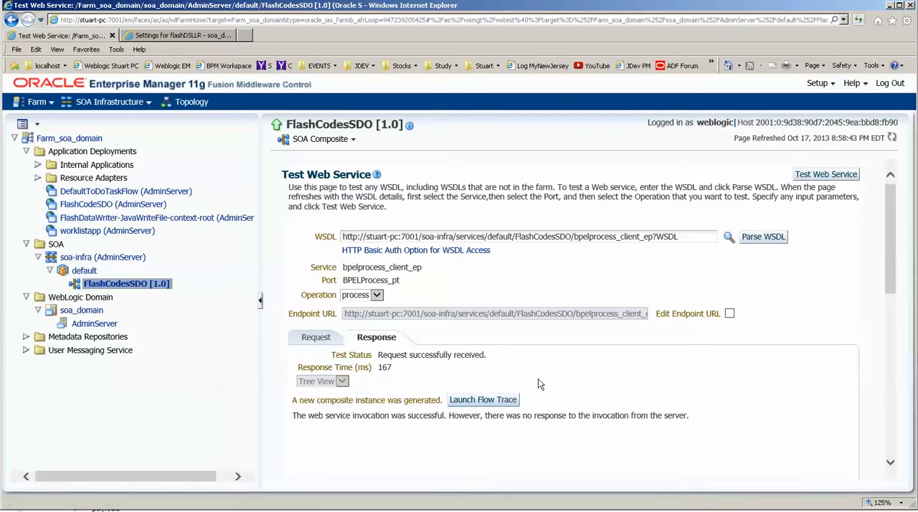
pyautogui.click(819, 177)
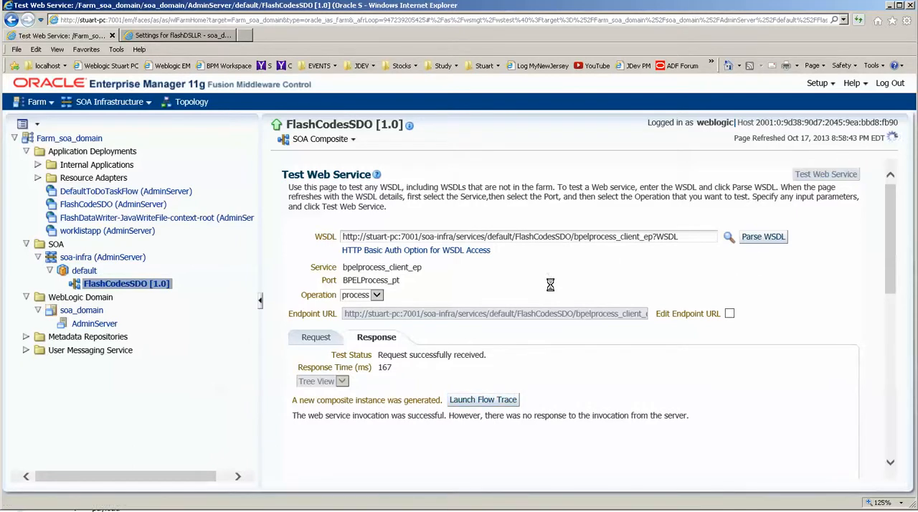
# Open the test instance's flow trace and examine the fault payload of BPELProcess's InvokeSDO activity.
pyautogui.click(492, 402)
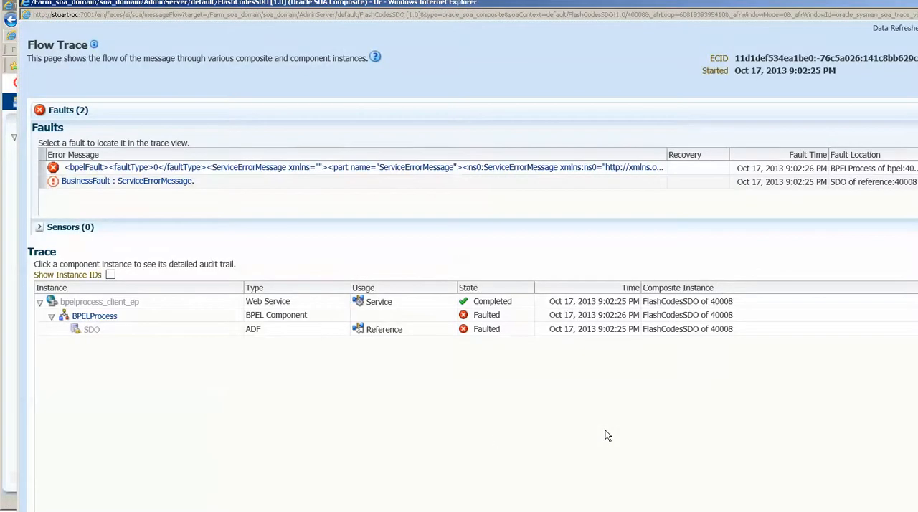
pyautogui.click(86, 317)
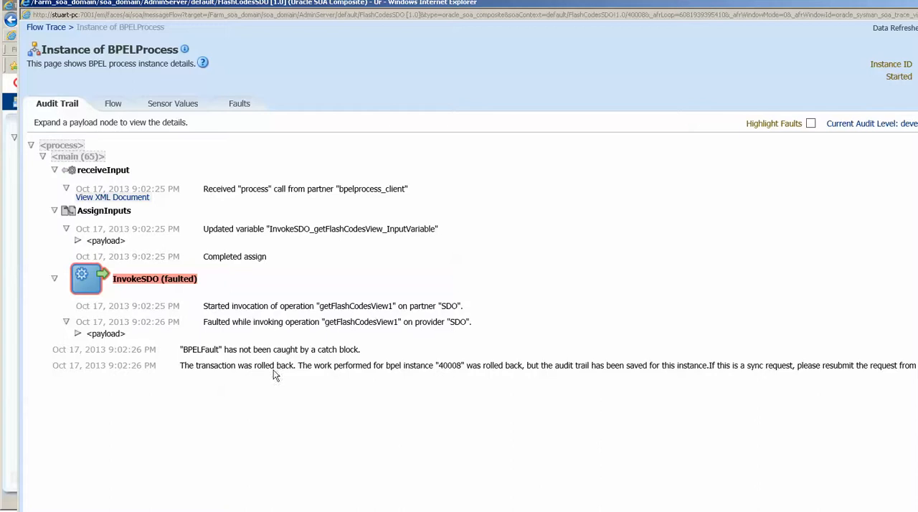
pyautogui.click(78, 333)
pyautogui.scroll(-5, 225, 384)
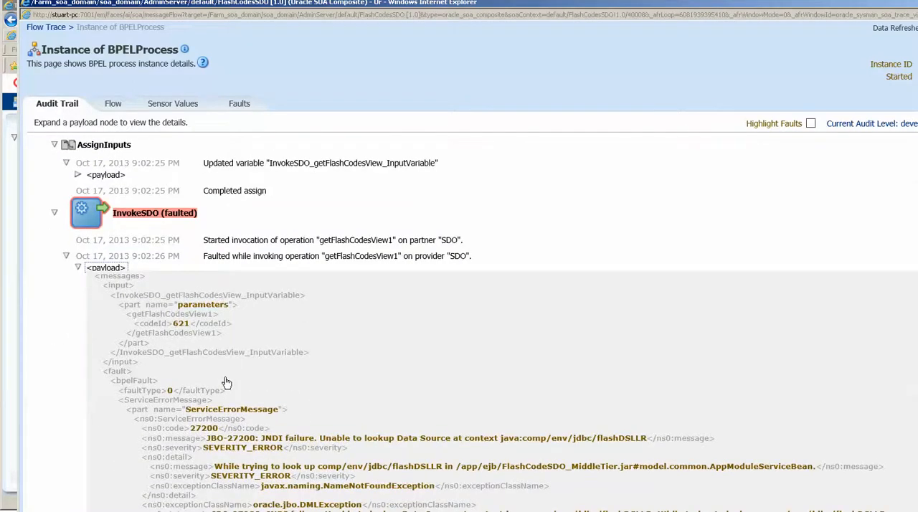
pyautogui.scroll(-1, 225, 384)
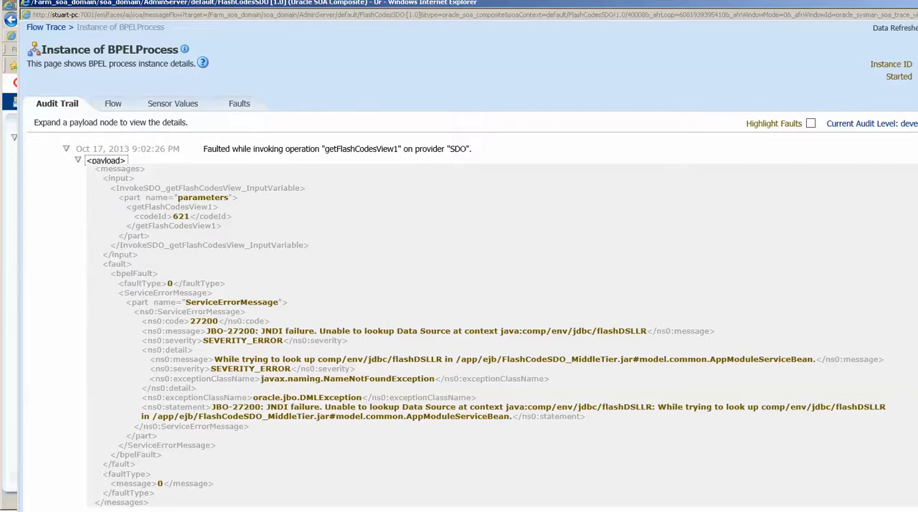
# Return to JDeveloper and strip the java:comp/env/ prefix from AppModuleService's datasource name, leaving jdbc/flashDSLLR.
pyautogui.click(276, 511)
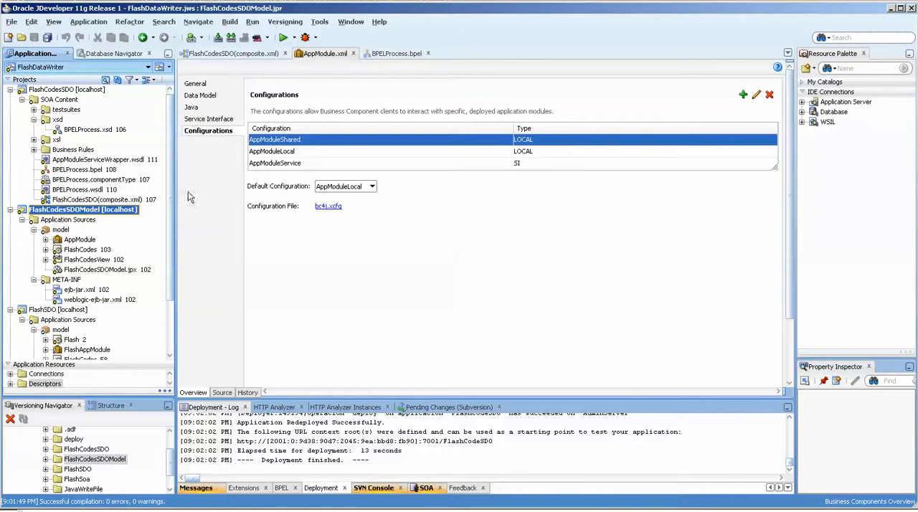
pyautogui.click(71, 240)
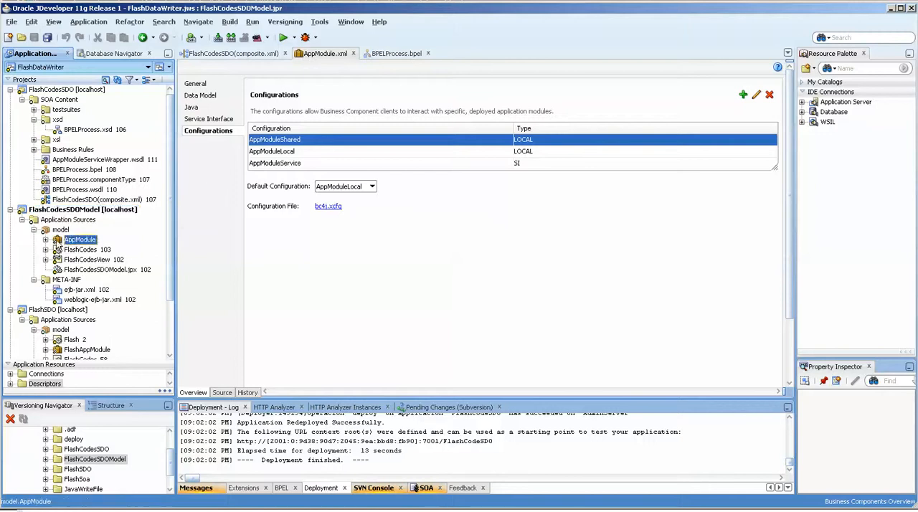
pyautogui.click(337, 258)
pyautogui.click(399, 163)
pyautogui.doubleClick(398, 164)
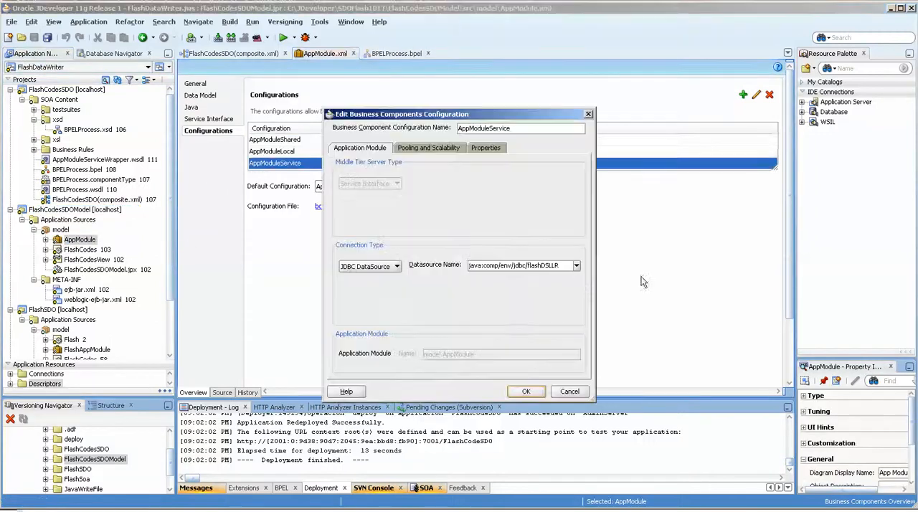
pyautogui.hotkey('shift', 'Home')
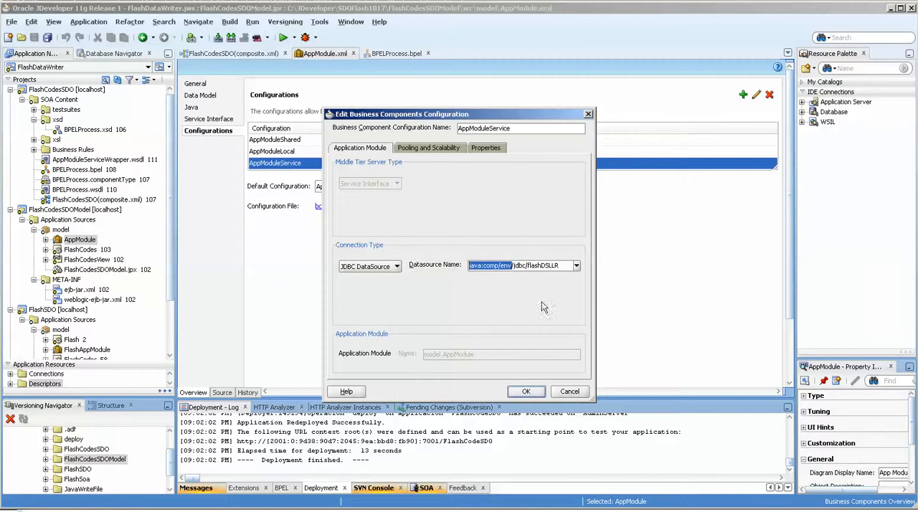
pyautogui.press('BackSpace')
pyautogui.press('Delete')
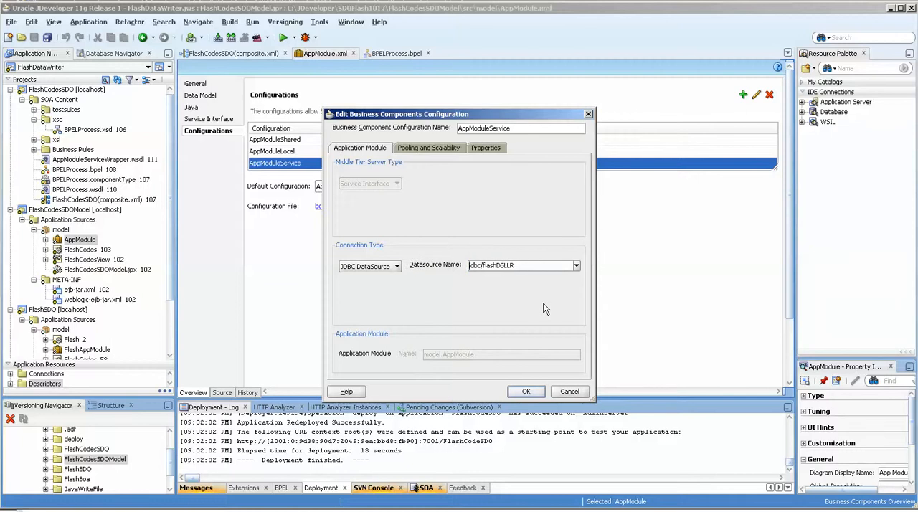
pyautogui.click(526, 392)
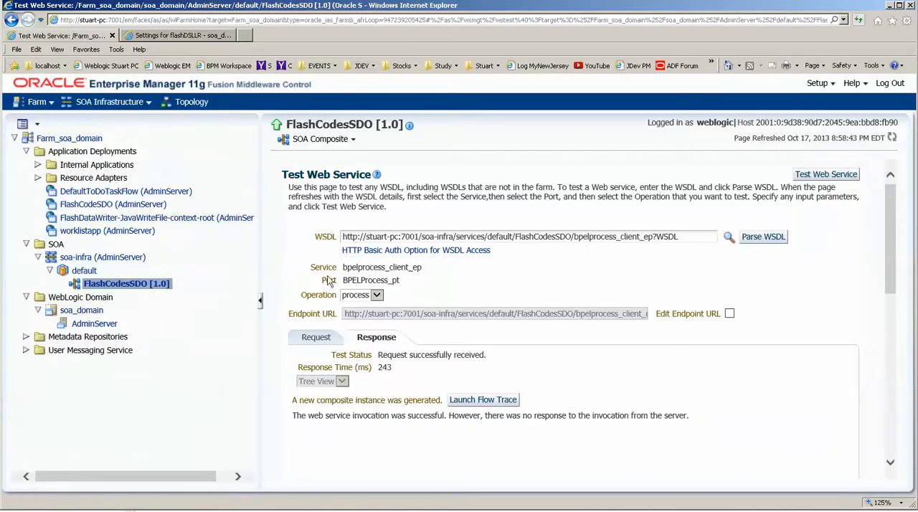
# Rerun the FlashCodesSDO web service test, examine the InvokeSDO payload in the new instance's flow trace, and close the trace window.
pyautogui.click(825, 174)
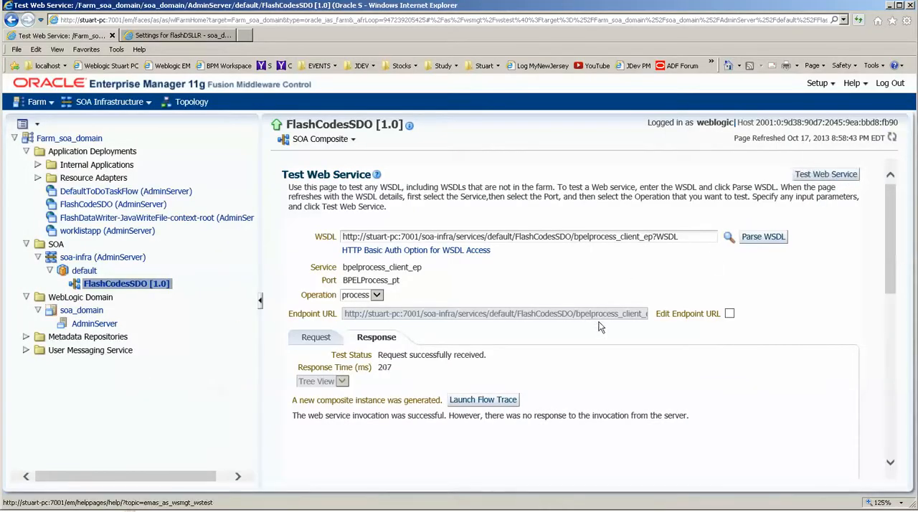
pyautogui.click(469, 402)
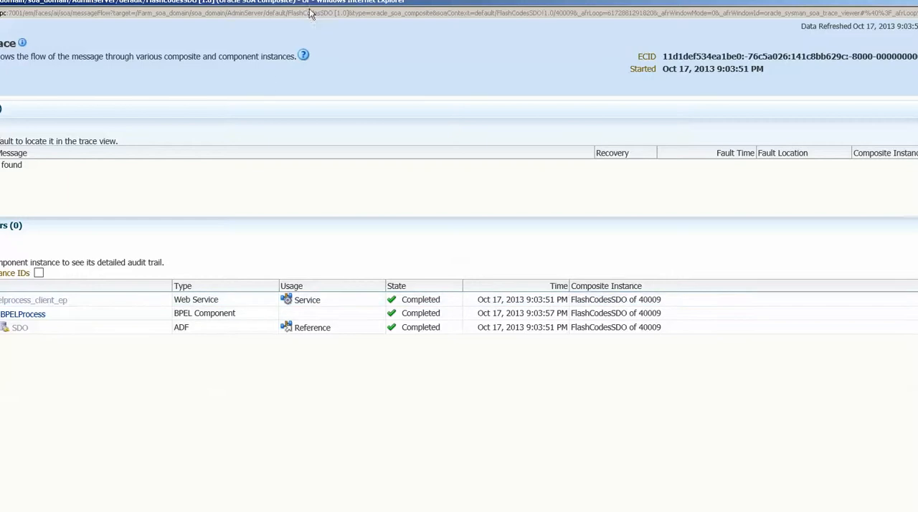
pyautogui.click(28, 318)
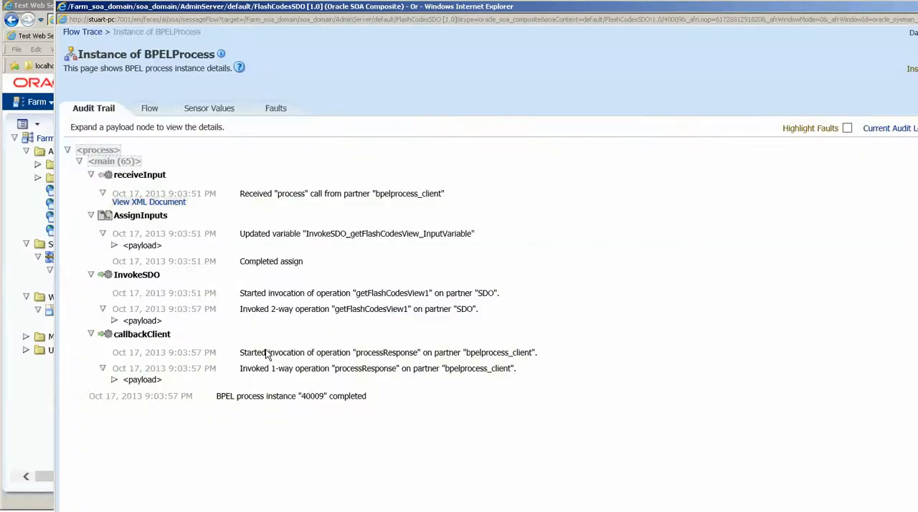
pyautogui.click(114, 321)
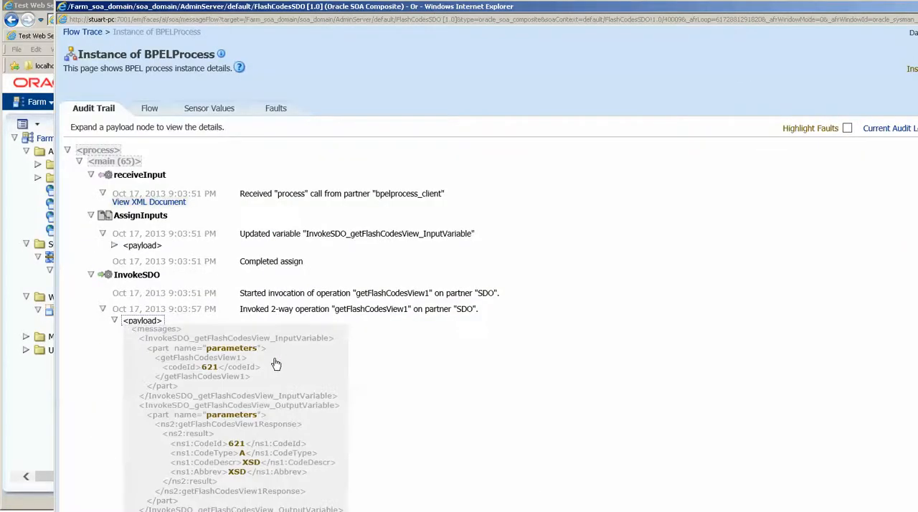
pyautogui.scroll(-2, 272, 365)
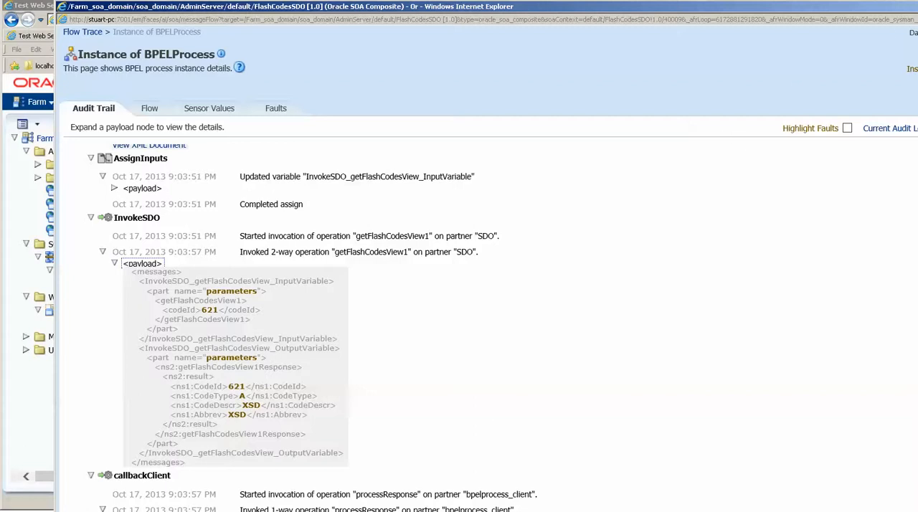
pyautogui.moveTo(917, 7); pyautogui.dragTo(667, 38)
pyautogui.click(776, 37)
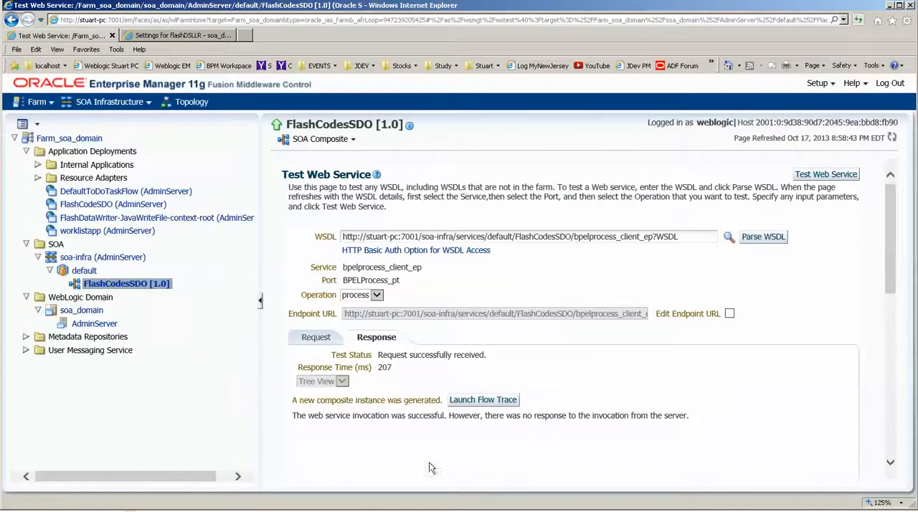
# Switch to JDeveloper and set the datasource name of AppModule's AppModuleService configuration to jdbc/flashDS.
pyautogui.hotkey('alt', 'Tab')
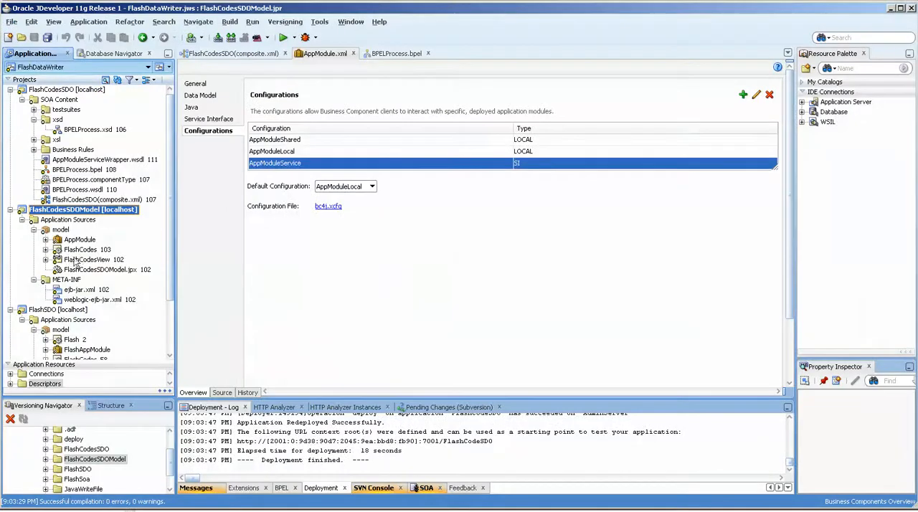
pyautogui.click(60, 241)
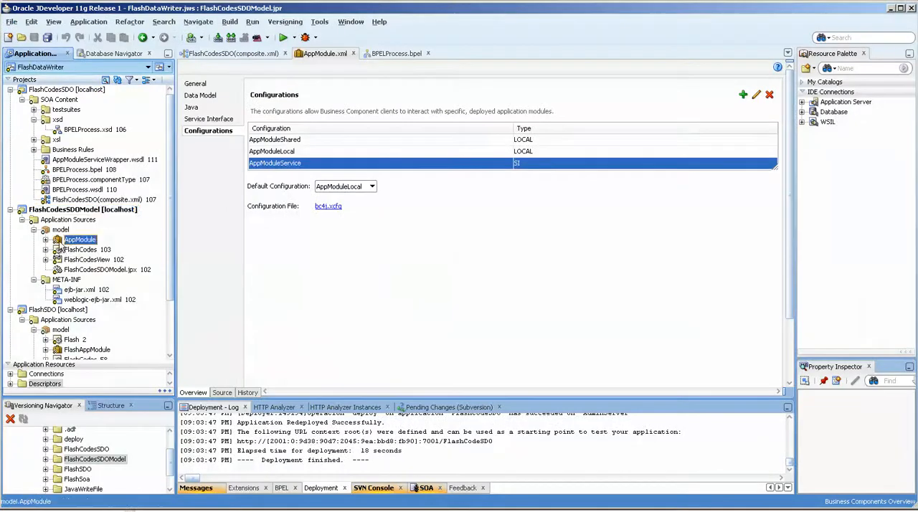
pyautogui.doubleClick(429, 165)
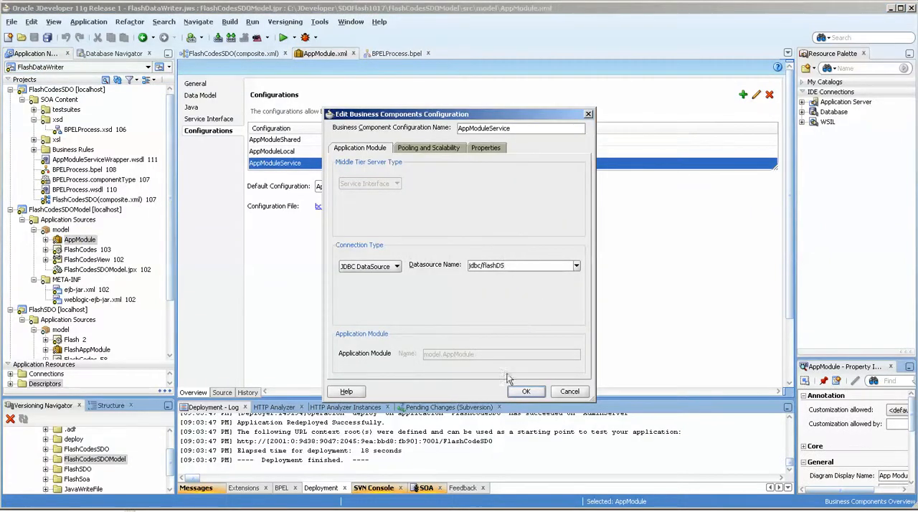
pyautogui.click(518, 395)
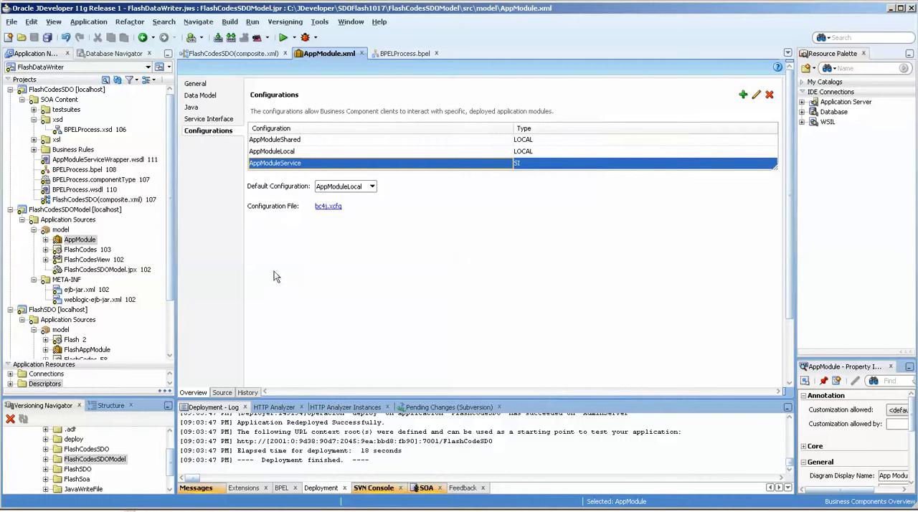
# Redeploy the FlashCodesSDOModel project to WLSSoa with the FlashCodeSDO deployment profile.
pyautogui.click(61, 209)
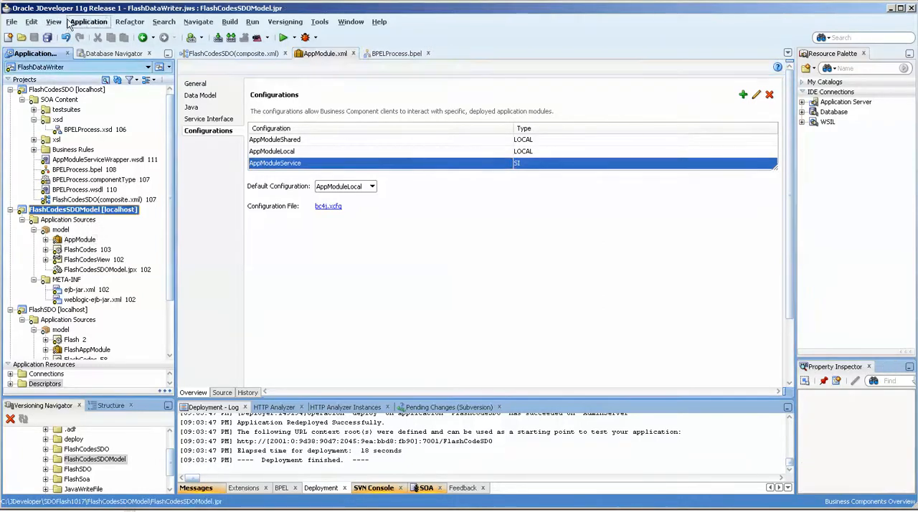
pyautogui.click(86, 22)
pyautogui.moveTo(161, 188)
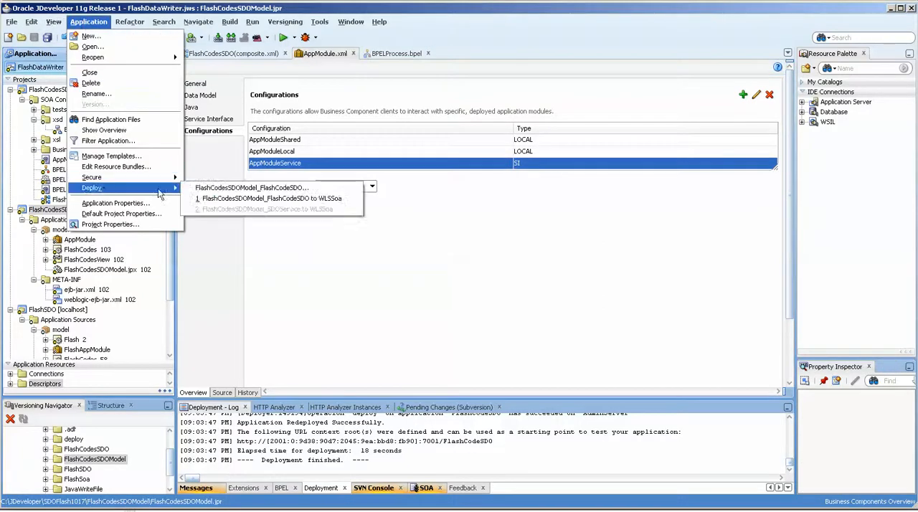
pyautogui.click(236, 199)
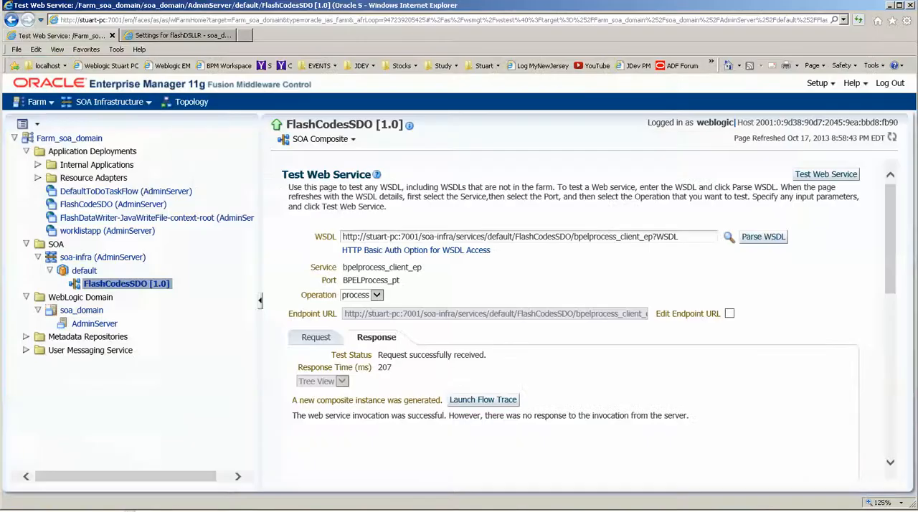
# Switch to Enterprise Manager, rerun the FlashCodesSDO web service test, and launch the new instance's flow trace.
pyautogui.click(826, 174)
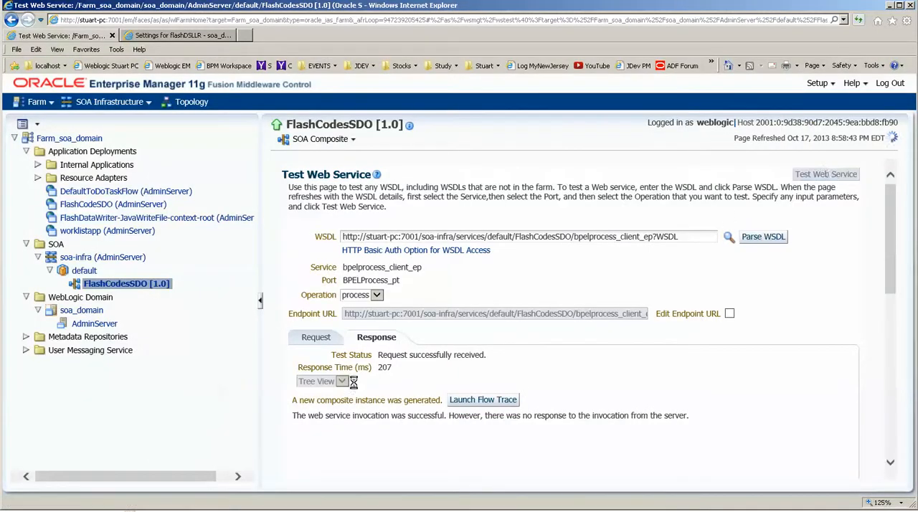
pyautogui.doubleClick(385, 366)
pyautogui.click(460, 400)
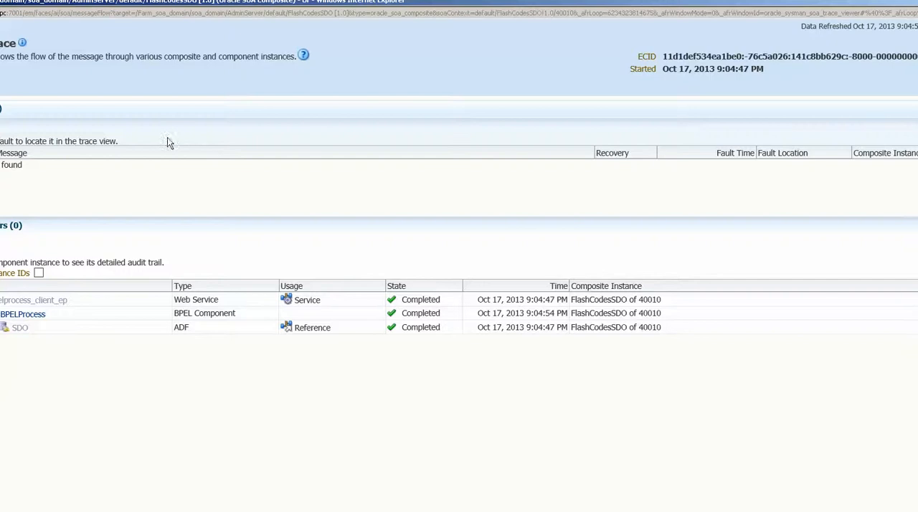
# Examine the InvokeSDO payload in BPELProcess's audit trail and close the trace window.
pyautogui.click(131, 326)
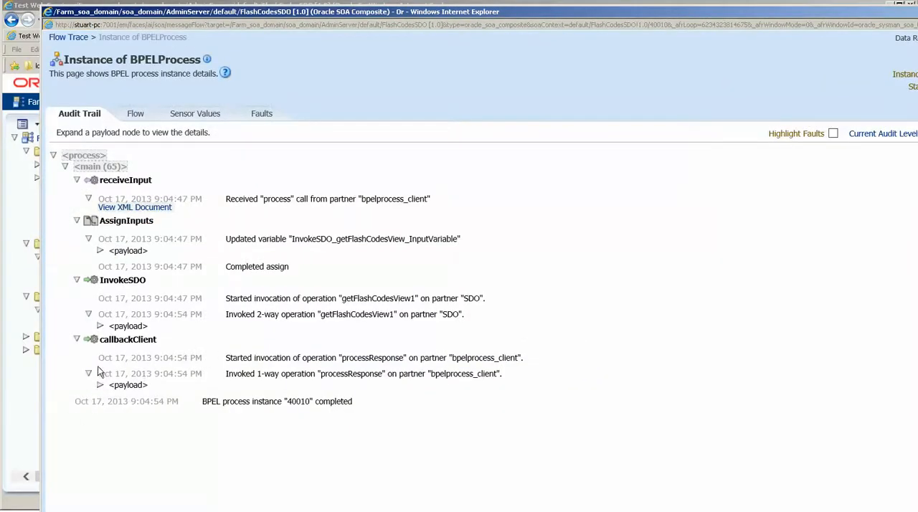
pyautogui.click(101, 326)
pyautogui.scroll(-1, 180, 394)
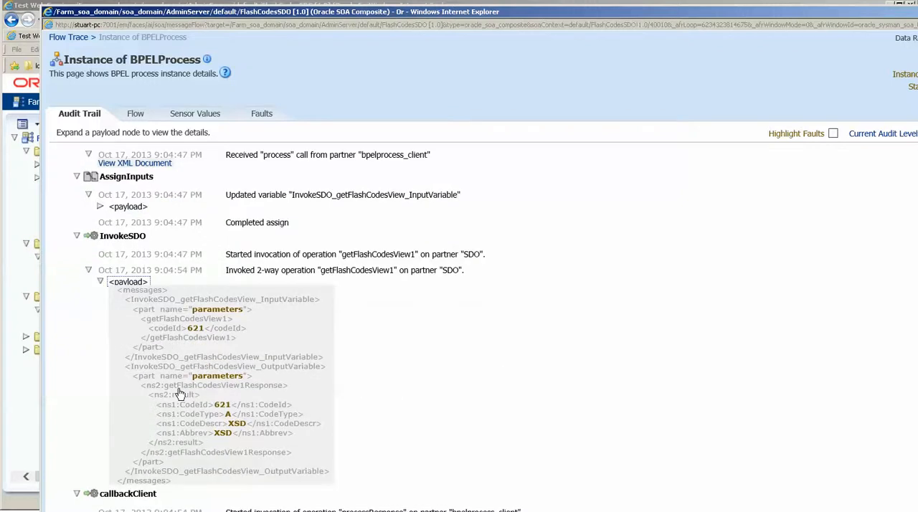
pyautogui.scroll(1, 179, 394)
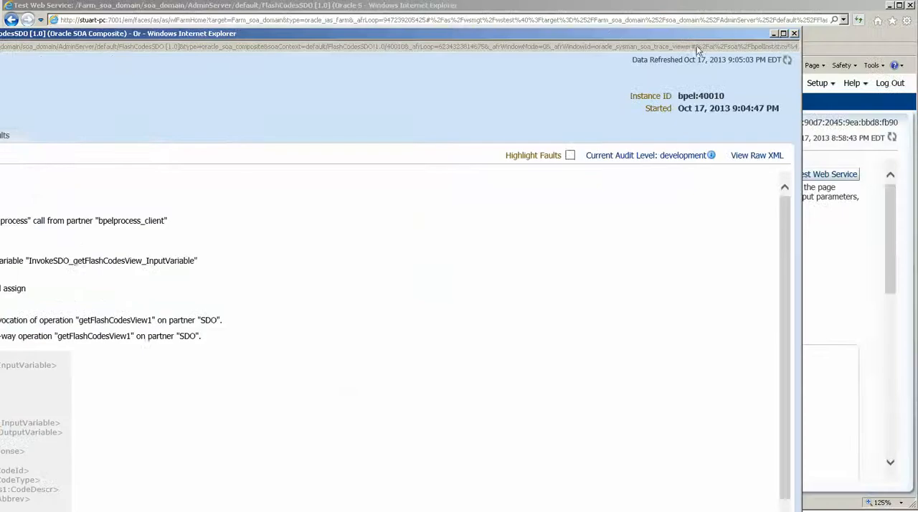
pyautogui.click(787, 32)
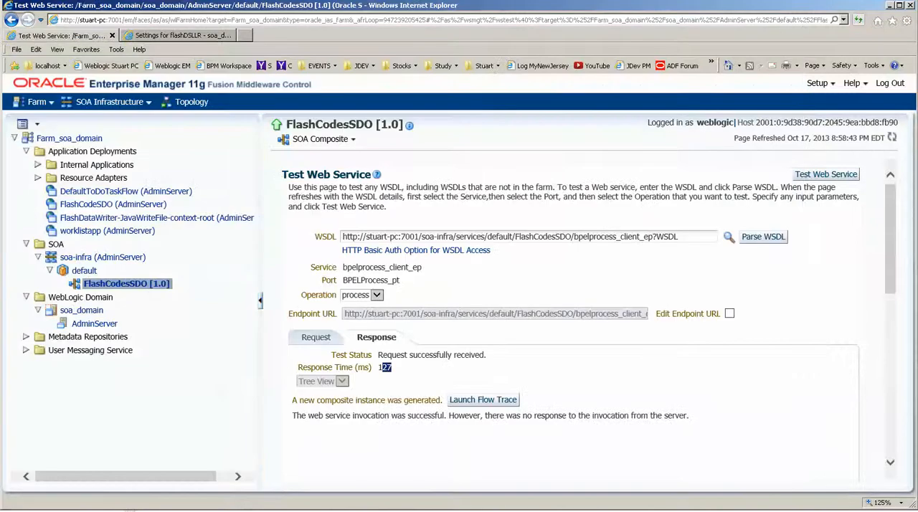
# Bring up the server's command window and look through its latest log messages.
pyautogui.click(224, 510)
pyautogui.scroll(7, 233, 403)
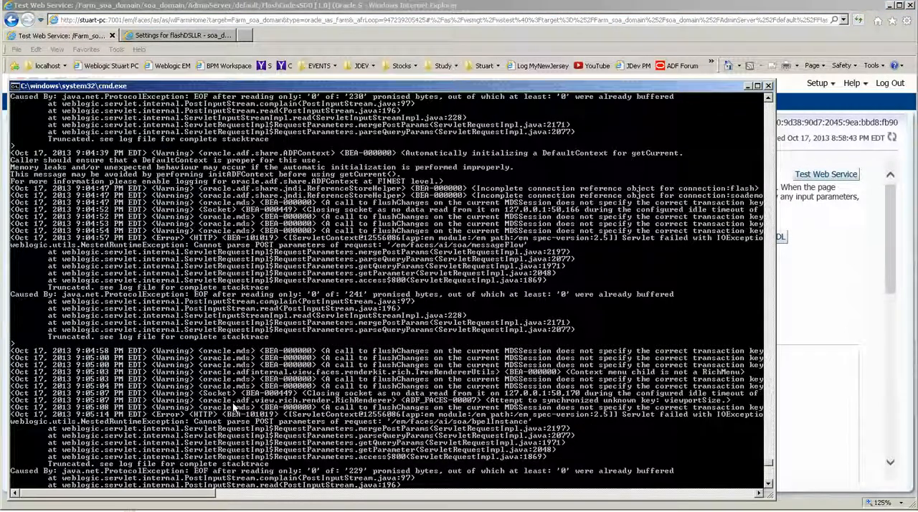
pyautogui.scroll(-8, 233, 402)
pyautogui.scroll(-2, 233, 402)
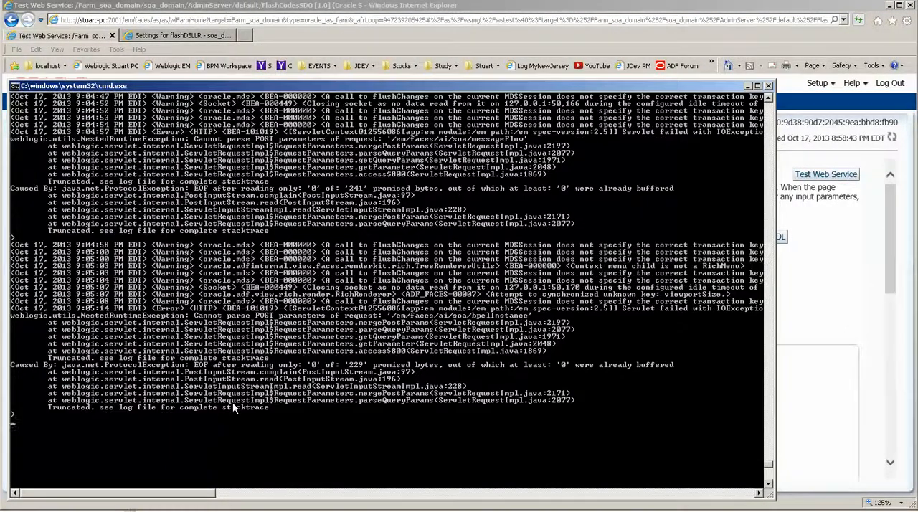
# Arrange the server console and Enterprise Manager windows for side-by-side viewing and run the web service test again.
pyautogui.moveTo(178, 497); pyautogui.dragTo(152, 504)
pyautogui.moveTo(792, 7); pyautogui.dragTo(763, 356)
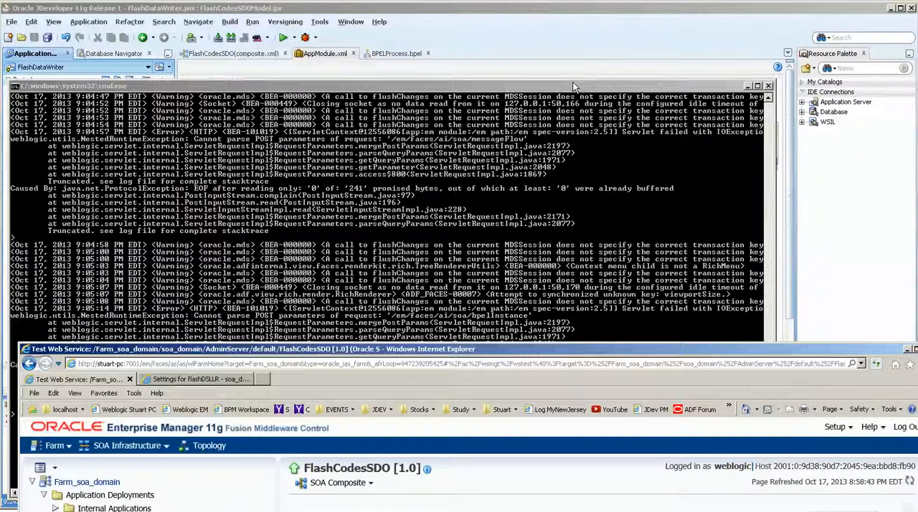
pyautogui.click(569, 85)
pyautogui.moveTo(593, 33); pyautogui.dragTo(592, 33)
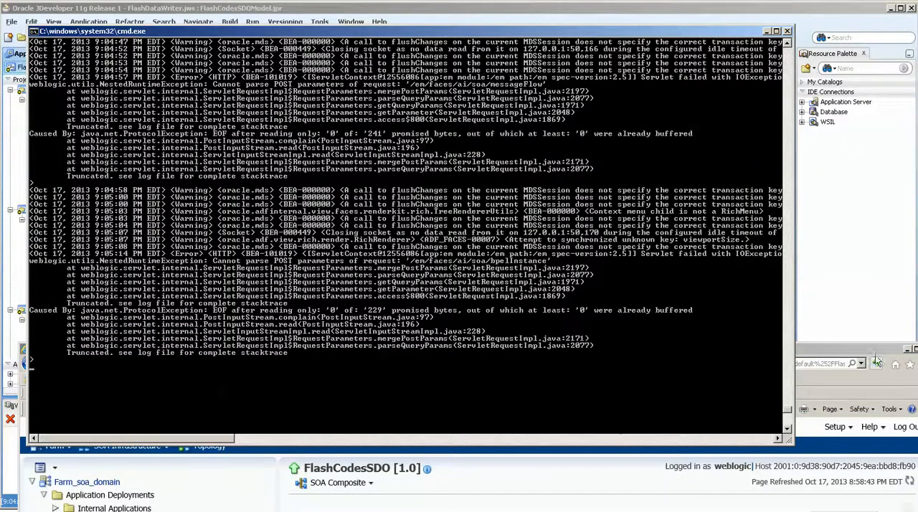
pyautogui.click(814, 384)
pyautogui.moveTo(814, 379); pyautogui.dragTo(764, 341)
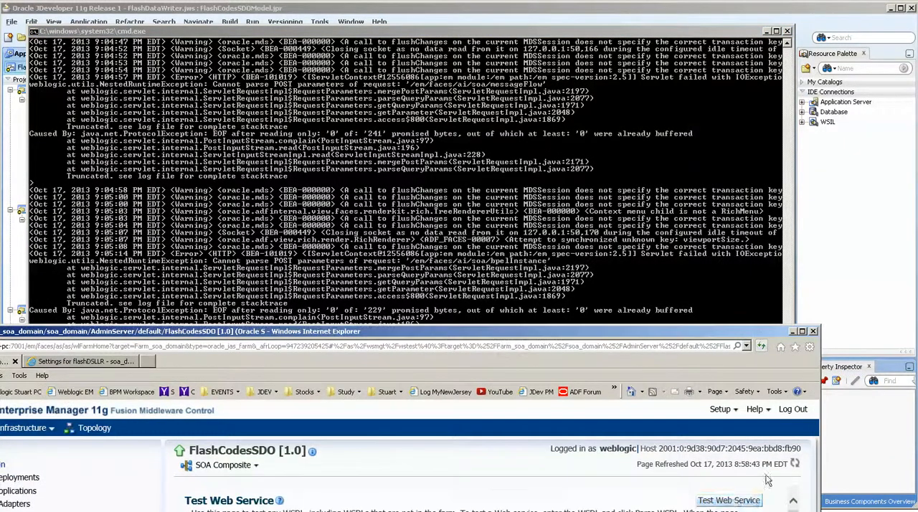
pyautogui.click(738, 502)
# Check the server console's log output for the test, briefly in full screen, and reposition the console window.
pyautogui.moveTo(500, 331); pyautogui.dragTo(501, 350)
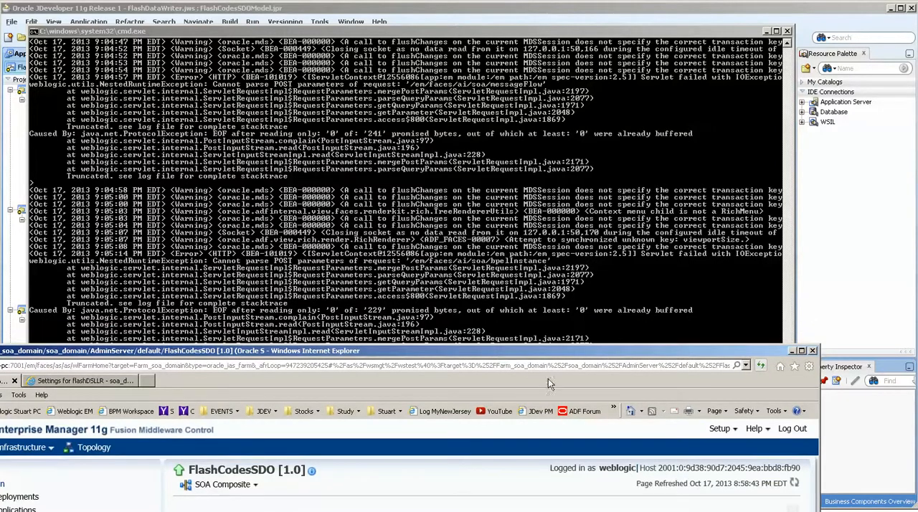
pyautogui.moveTo(636, 350); pyautogui.dragTo(636, 345)
pyautogui.doubleClick(511, 31)
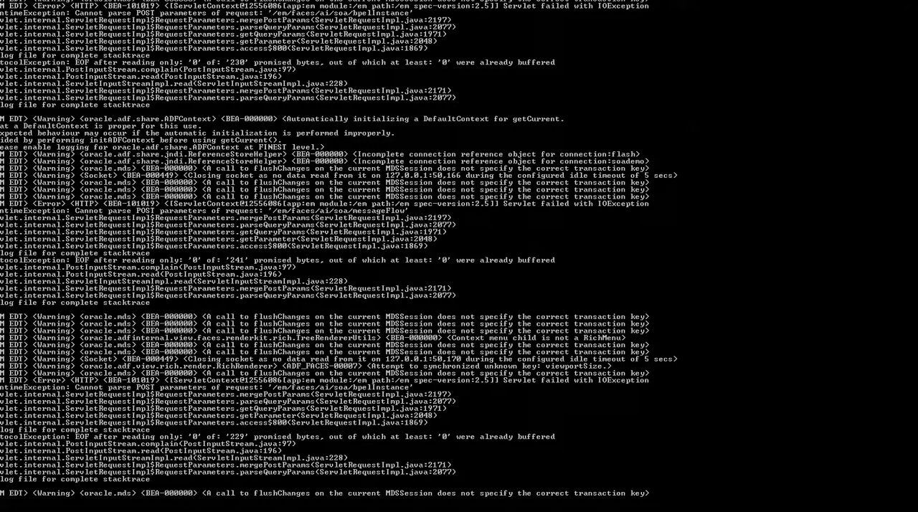
pyautogui.hotkey('alt', 'Return')
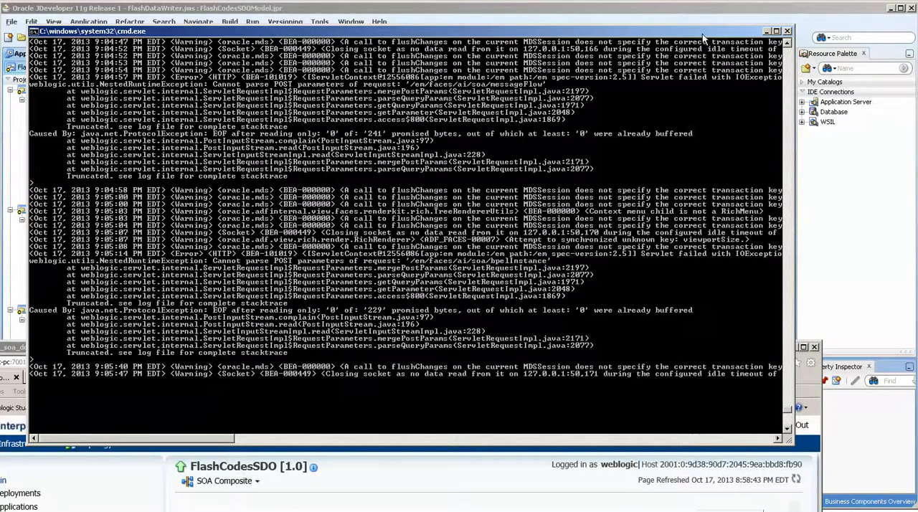
pyautogui.moveTo(703, 34); pyautogui.dragTo(724, 0)
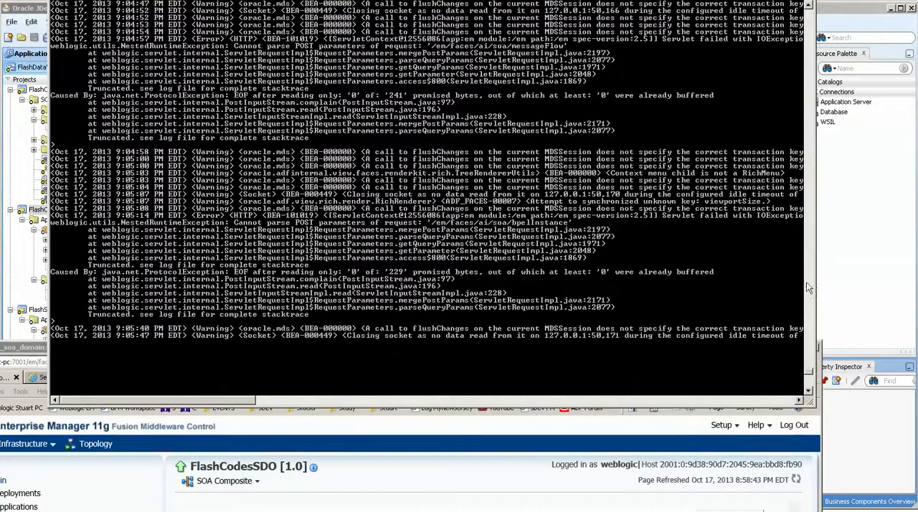
# Move the Enterprise Manager window clear of the server console and examine the newest log entries.
pyautogui.click(712, 415)
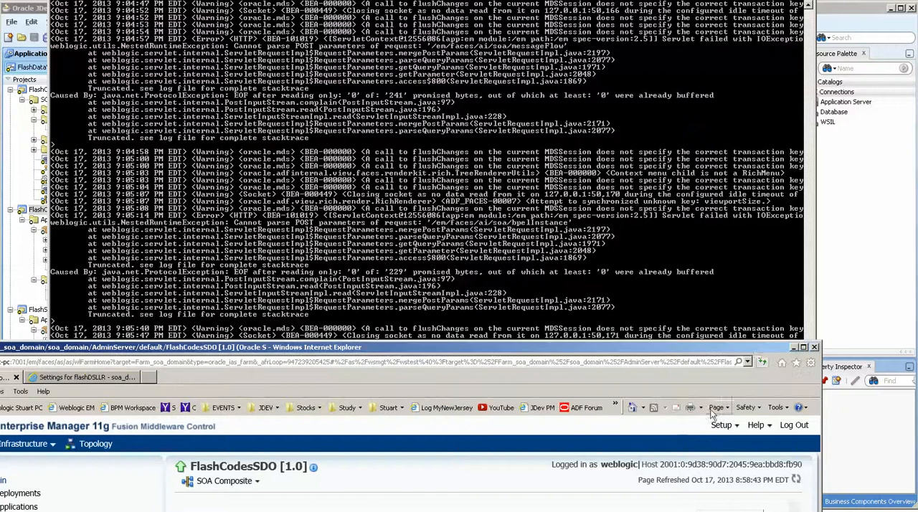
pyautogui.moveTo(756, 350); pyautogui.dragTo(768, 321)
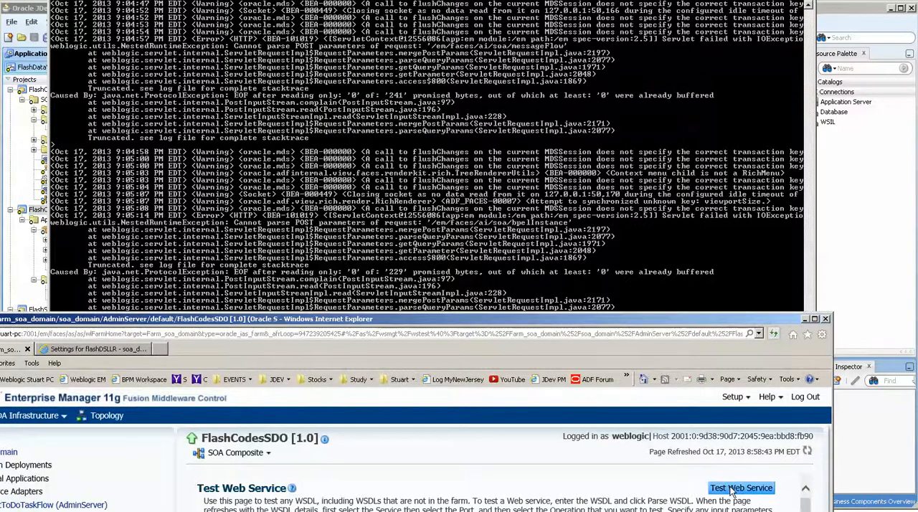
pyautogui.moveTo(633, 321); pyautogui.dragTo(670, 245)
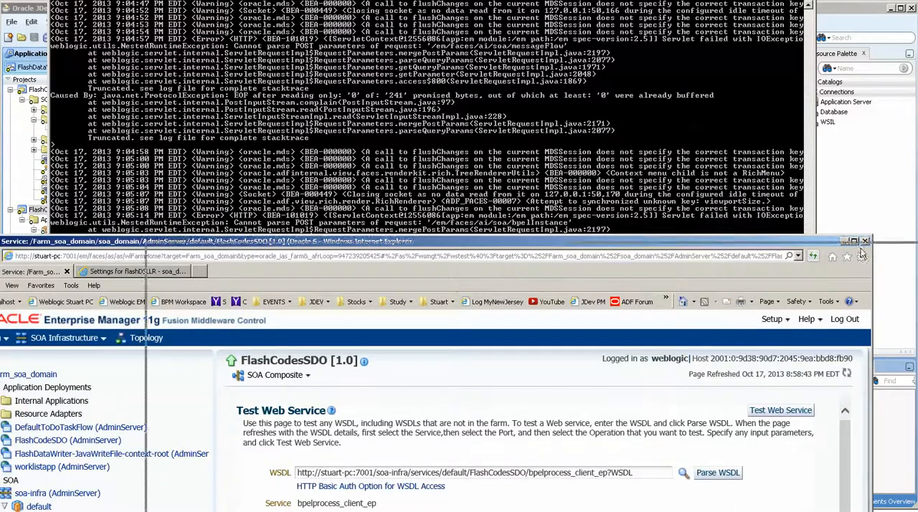
pyautogui.moveTo(861, 251); pyautogui.dragTo(917, 5)
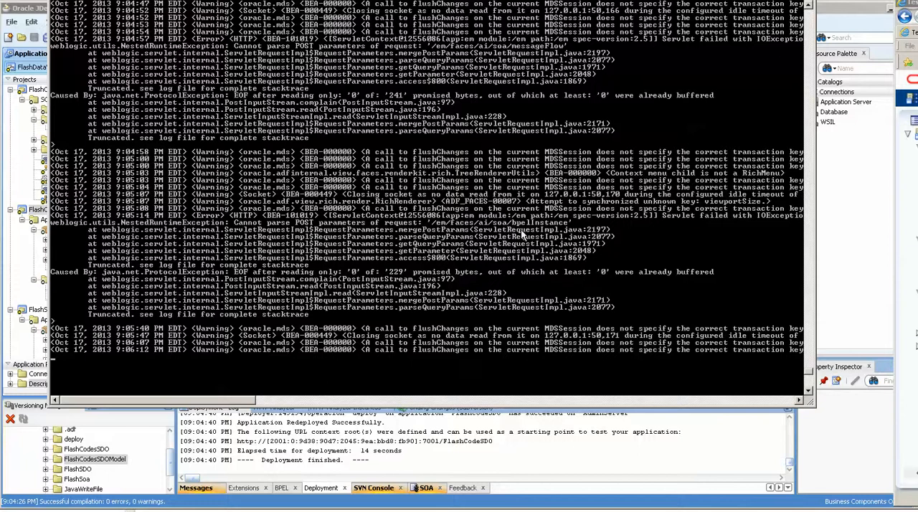
pyautogui.moveTo(269, 244); pyautogui.dragTo(310, 318)
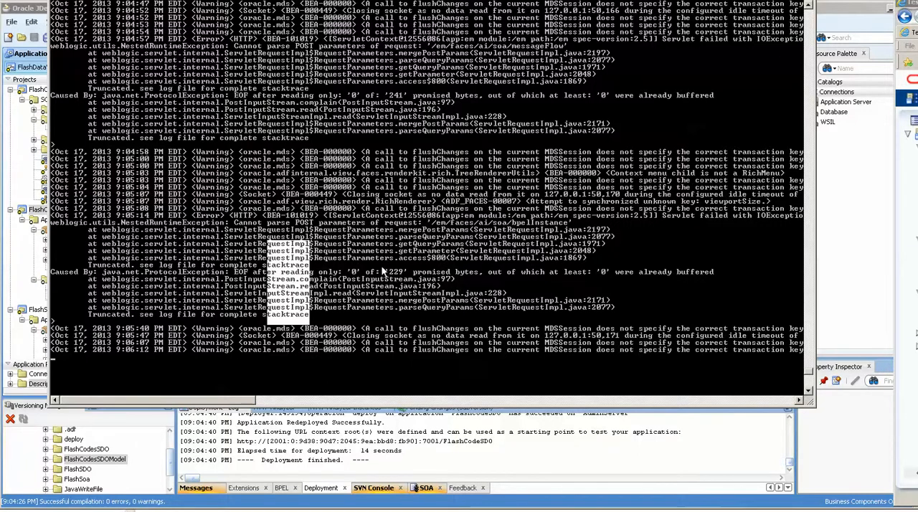
pyautogui.rightClick(384, 273)
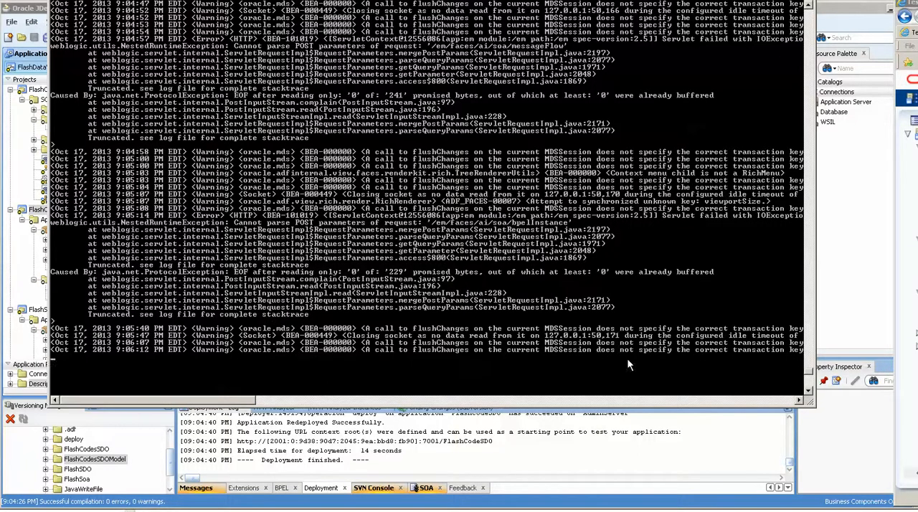
# Return to JDeveloper, check the datasource name in AppModuleService's configuration, and close the dialog without changes.
pyautogui.click(621, 450)
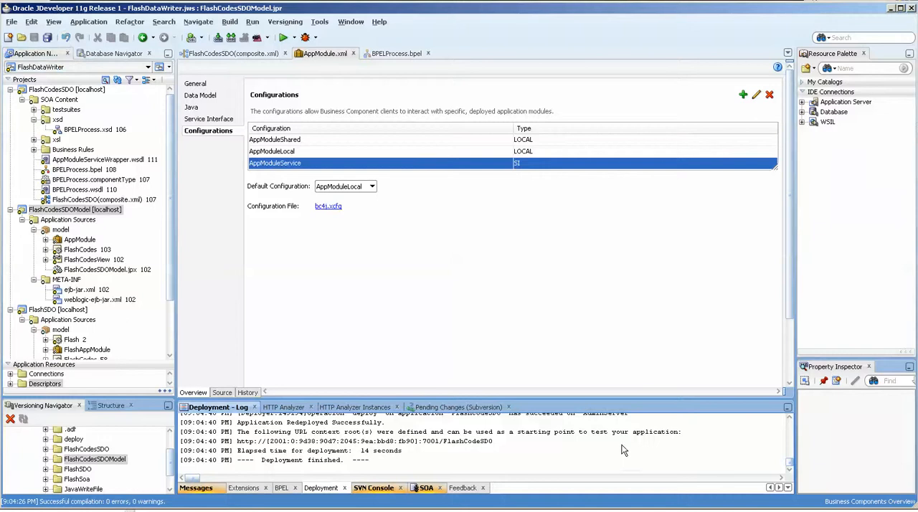
pyautogui.doubleClick(486, 165)
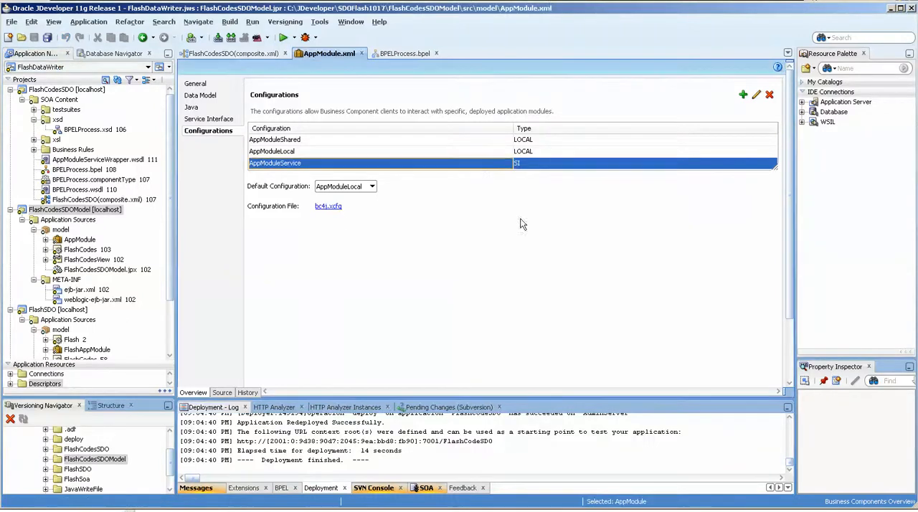
pyautogui.moveTo(508, 266); pyautogui.dragTo(407, 258)
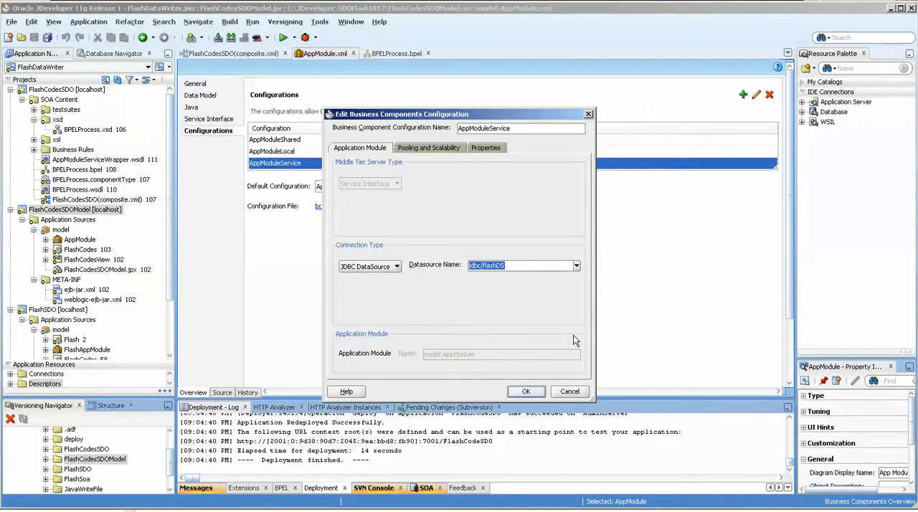
pyautogui.click(562, 395)
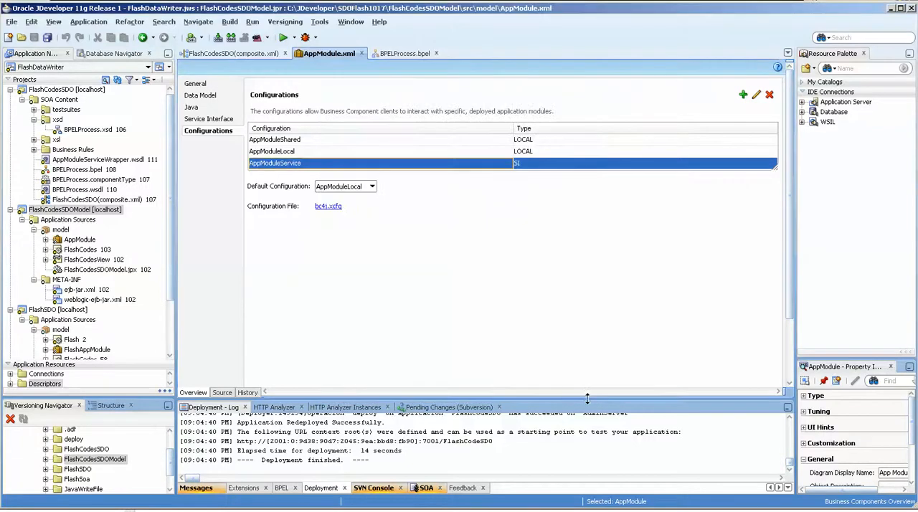